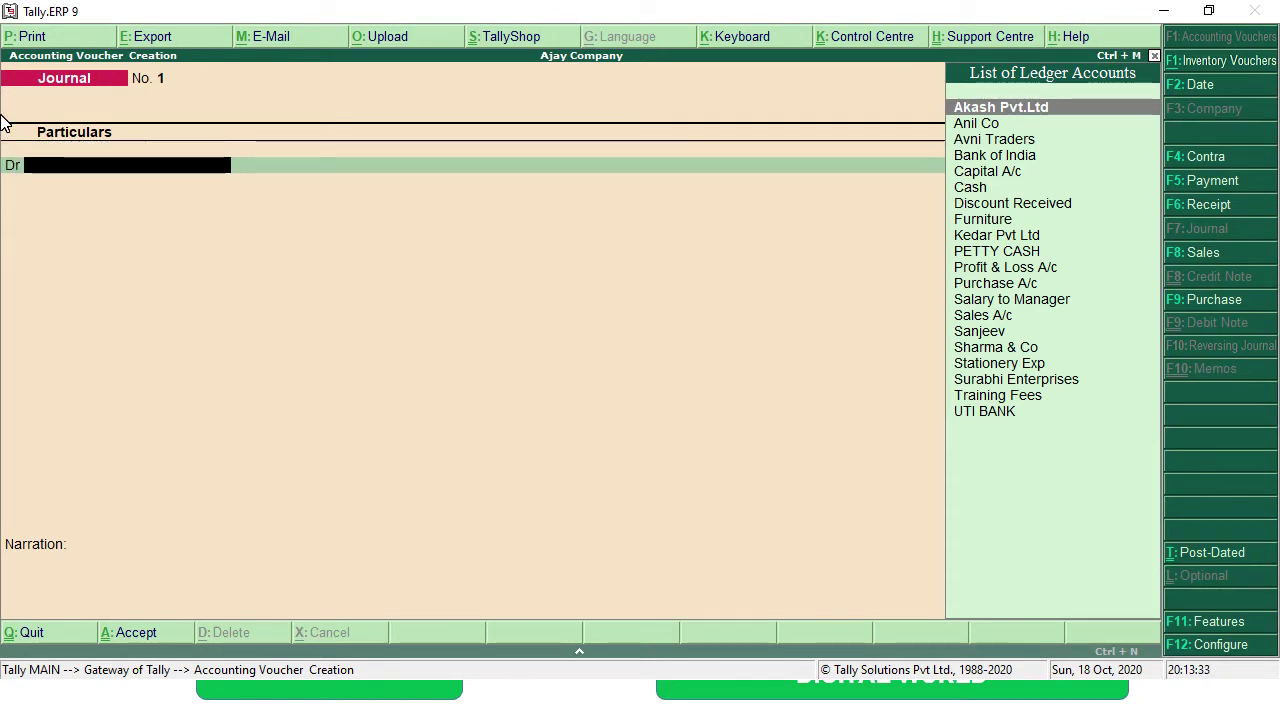
Step: Create a ledger named Laptop from the debit line and place it under the Fixed Assets group
key(alt+c)
text(L)
key(BackSpace)
text(aptop)
key(Return)
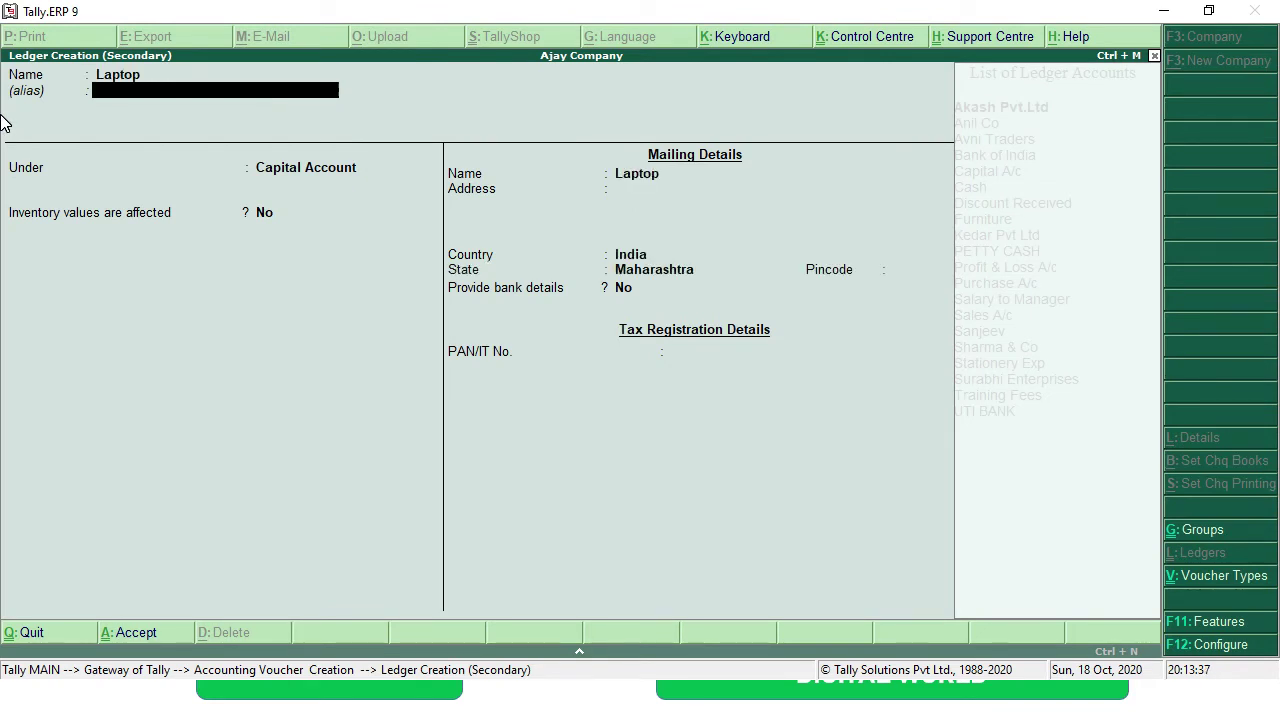
key(Return)
text(Fix)
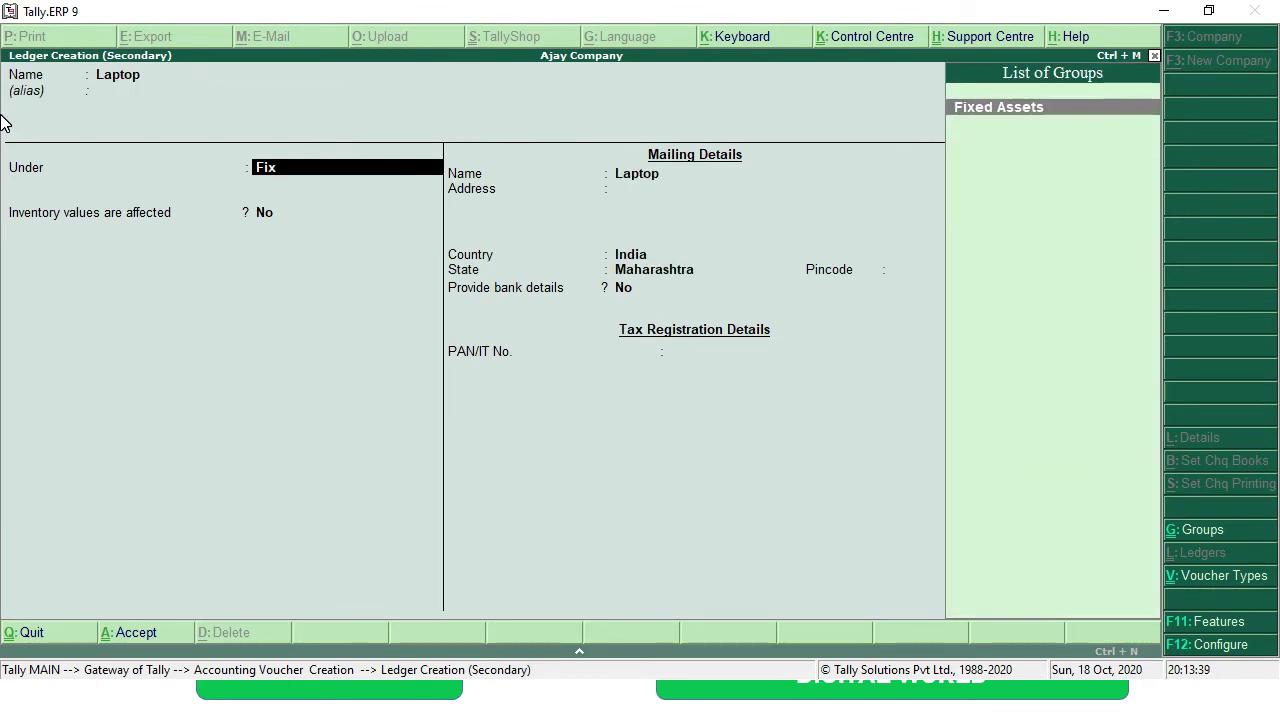
key(Return)
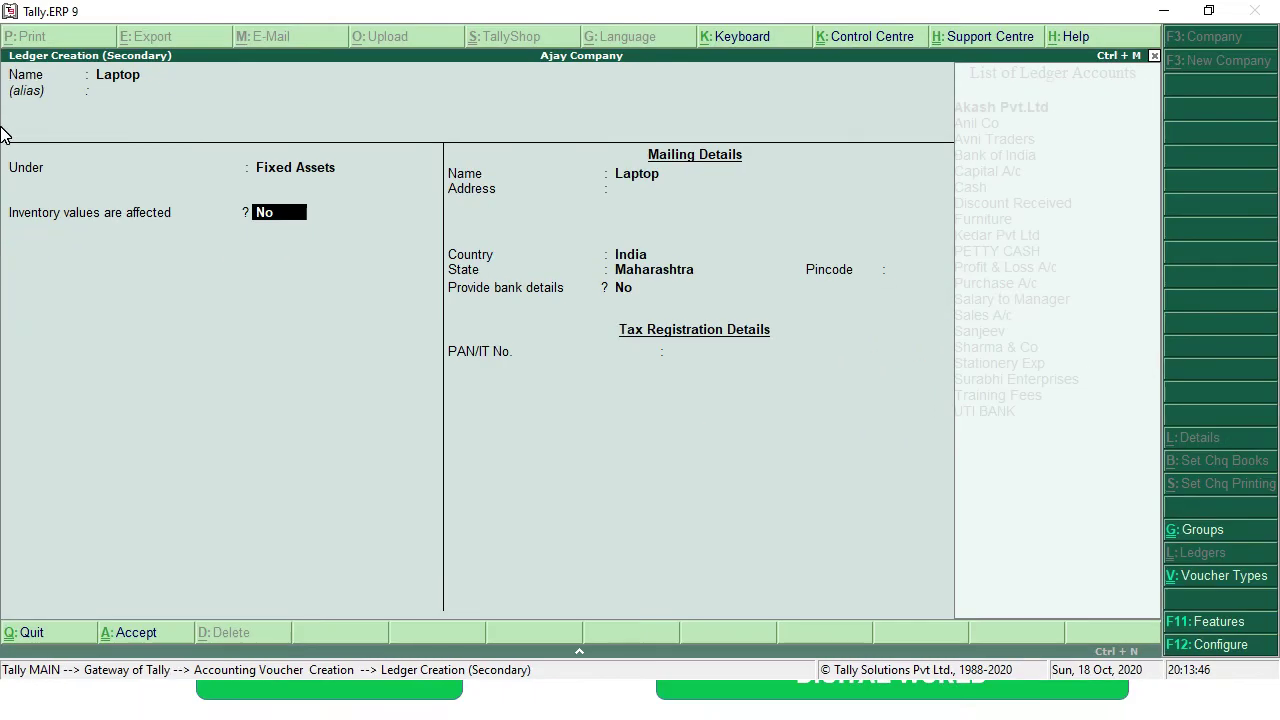
Step: Keep the default inventory, mailing, bank and tax details for the Laptop ledger and save it
key(Return)
key(Return)
key(Return)
key(Return)
key(Return)
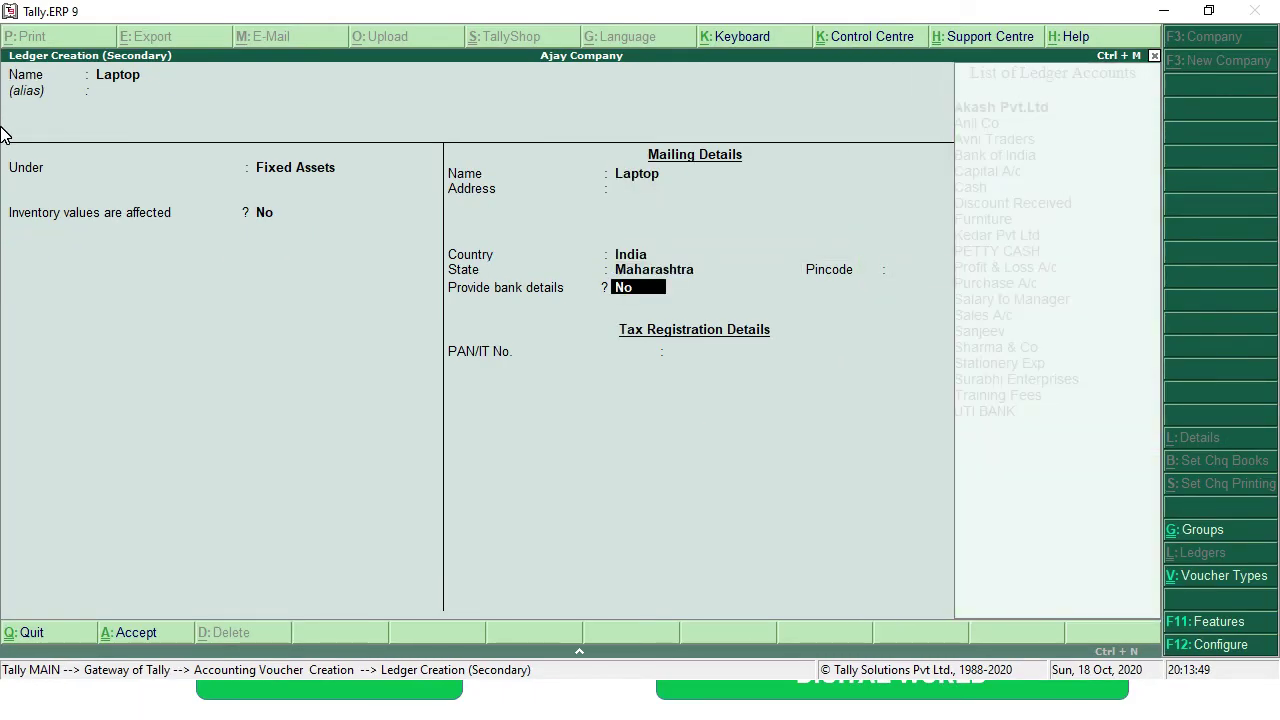
key(Return)
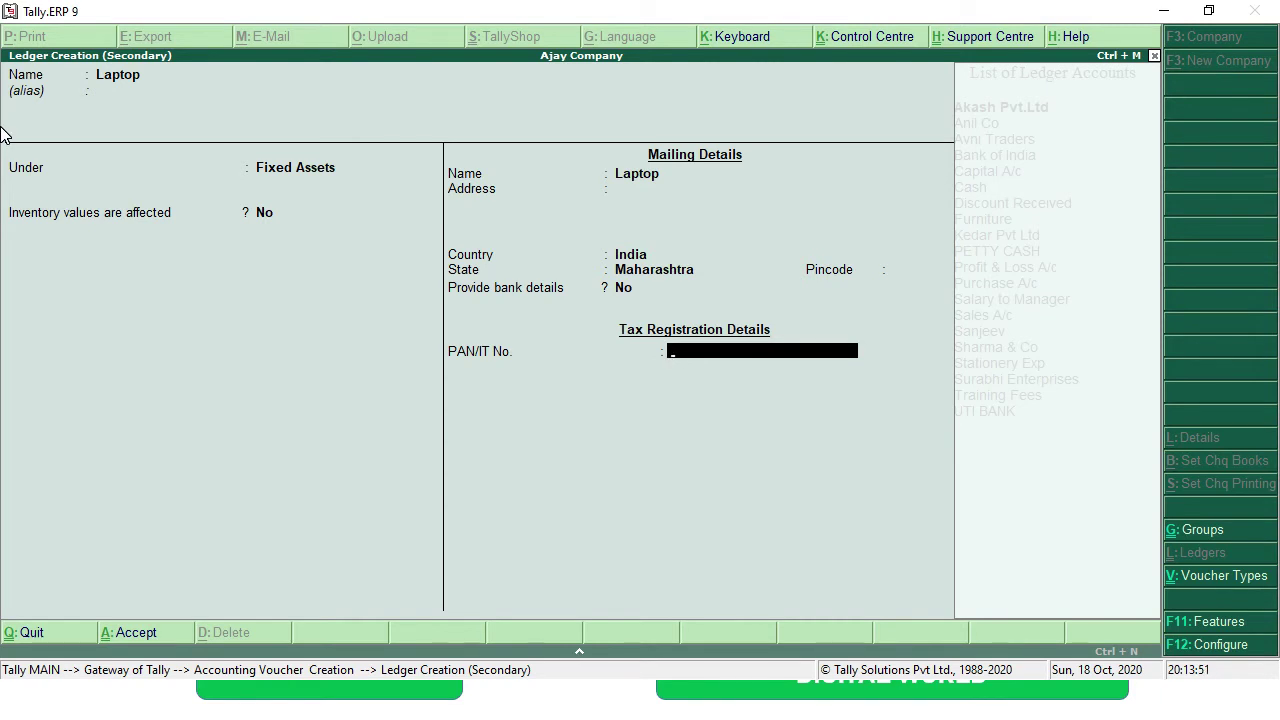
key(ctrl+a)
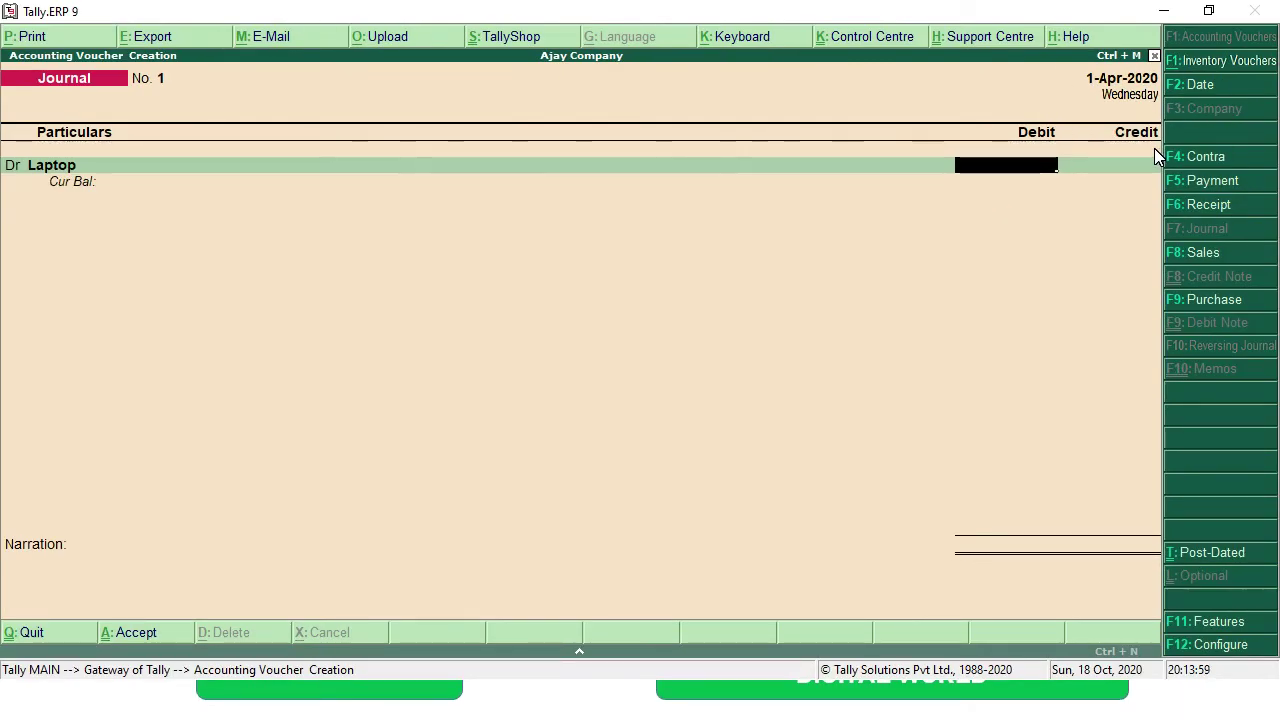
Step: Debit Laptop with 35000 and start a credit line in the journal voucher
text(350000.00)
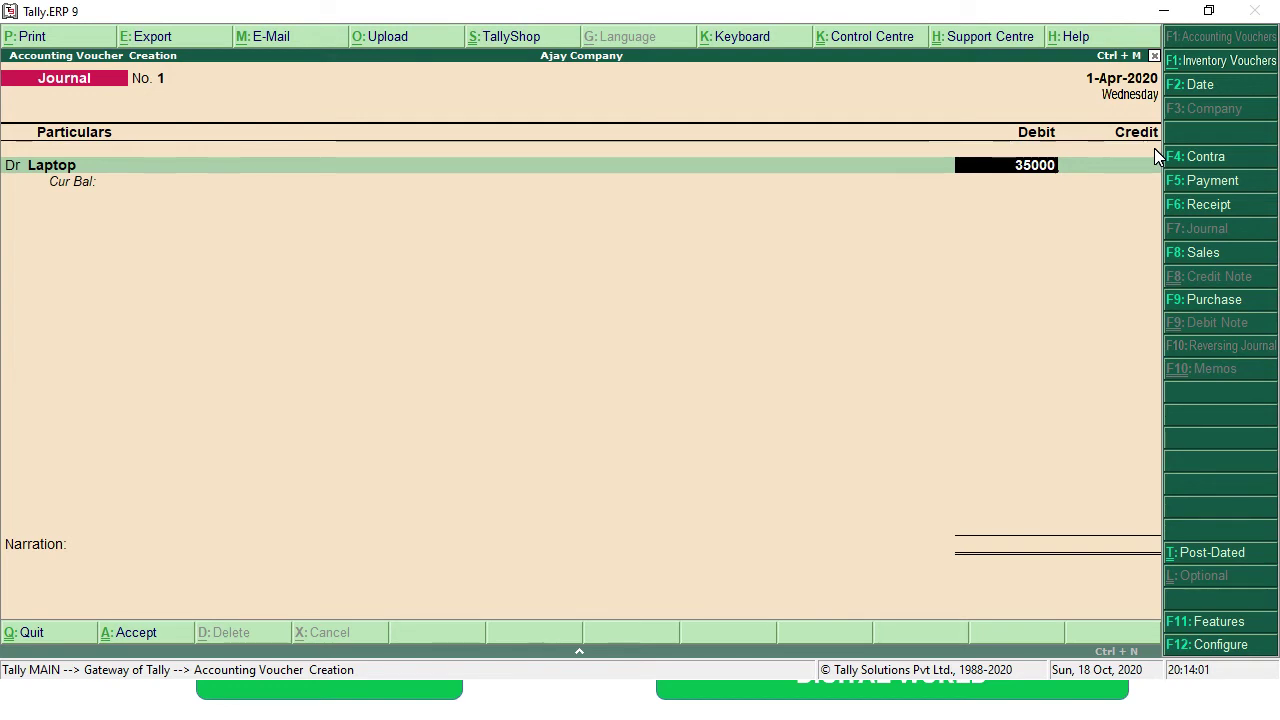
key(Return)
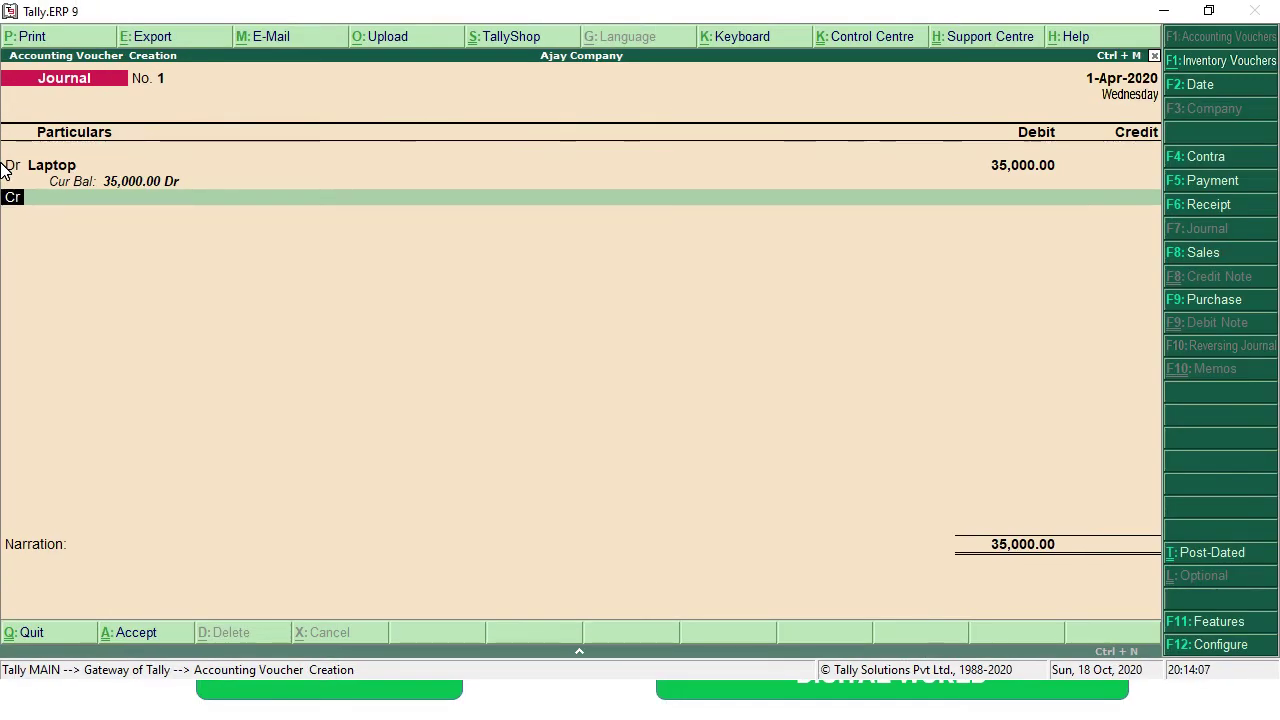
key(Return)
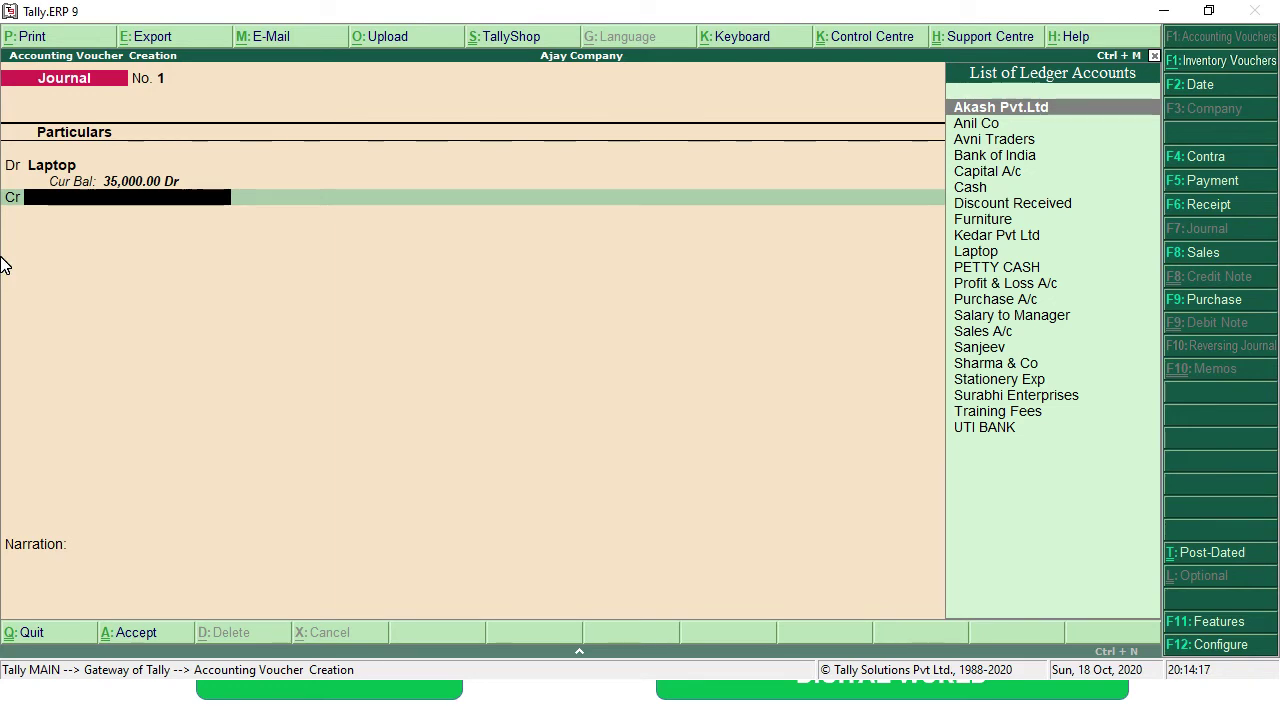
Step: Create a ledger named Digital World from the credit line and place it under the Sundry Creditors group
key(alt+c)
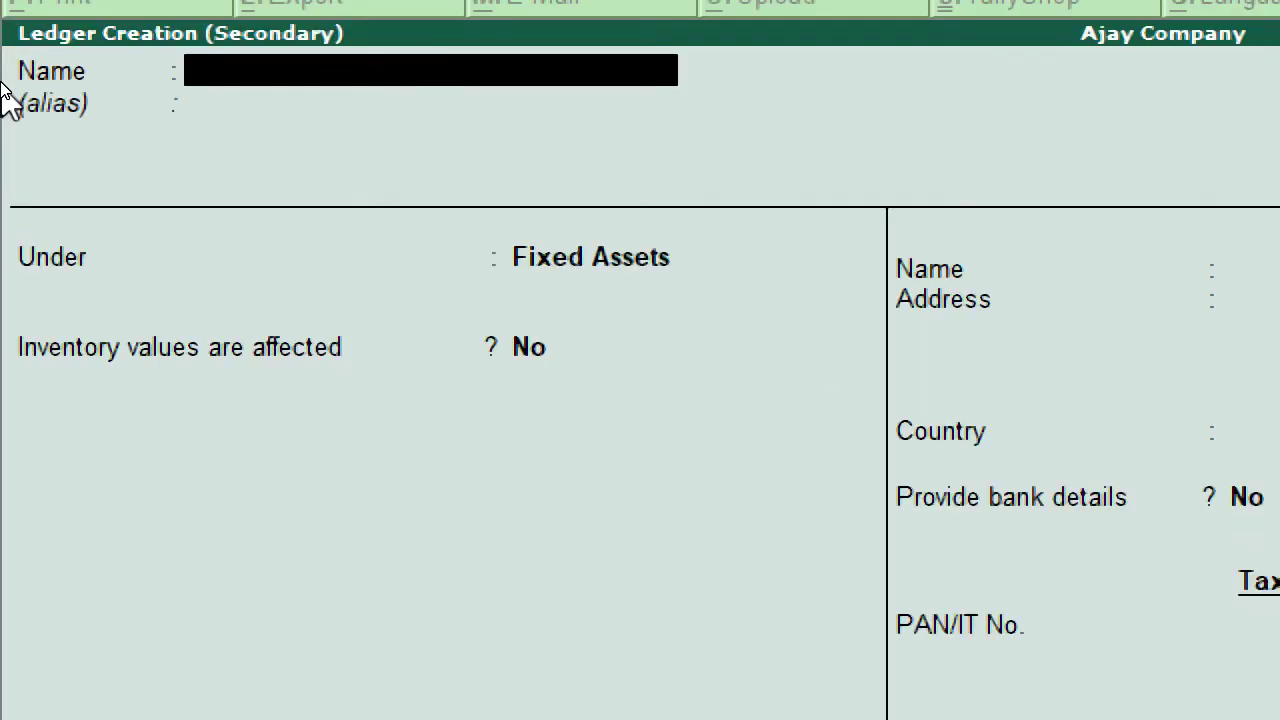
text(D)
text(igital World)
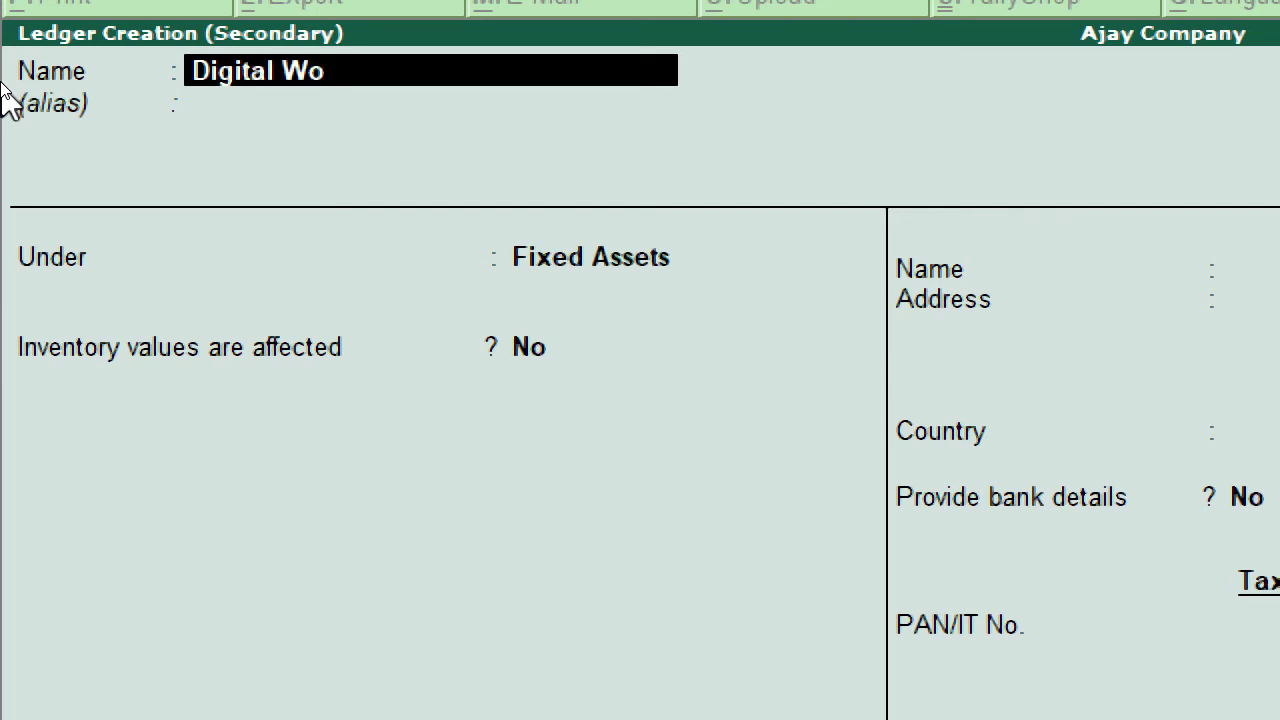
key(Return)
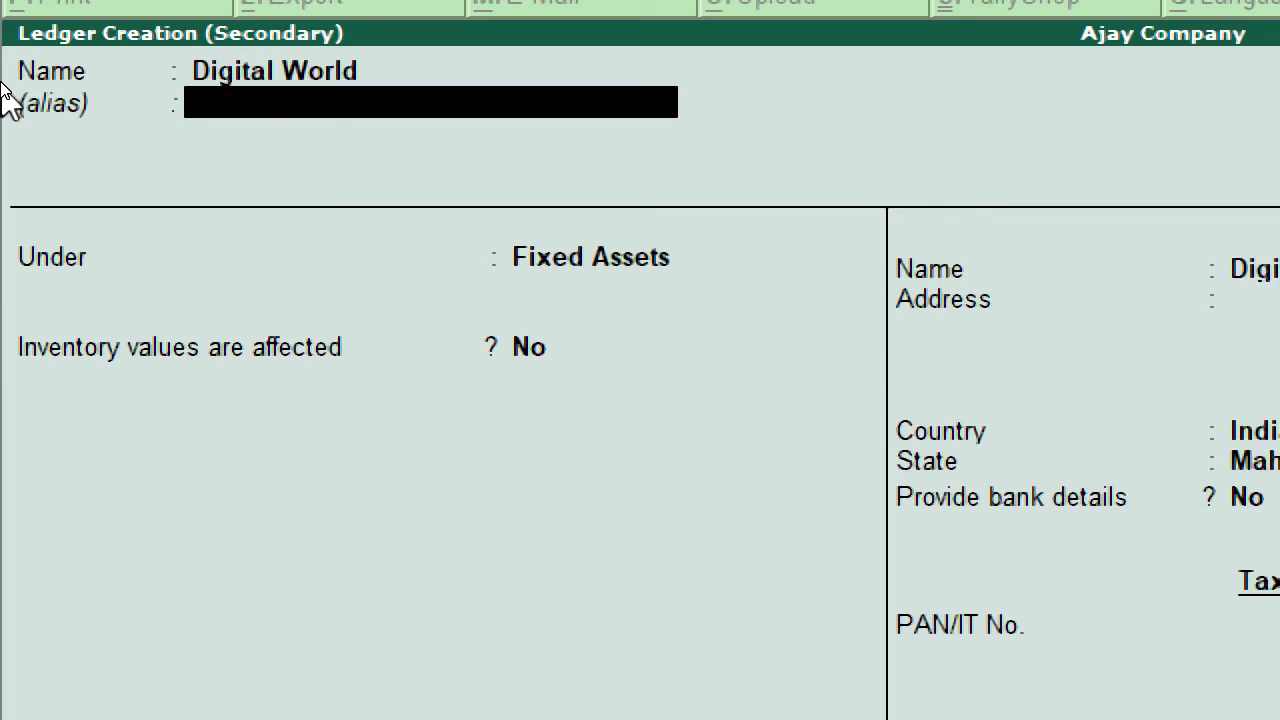
key(Return)
text(Sund)
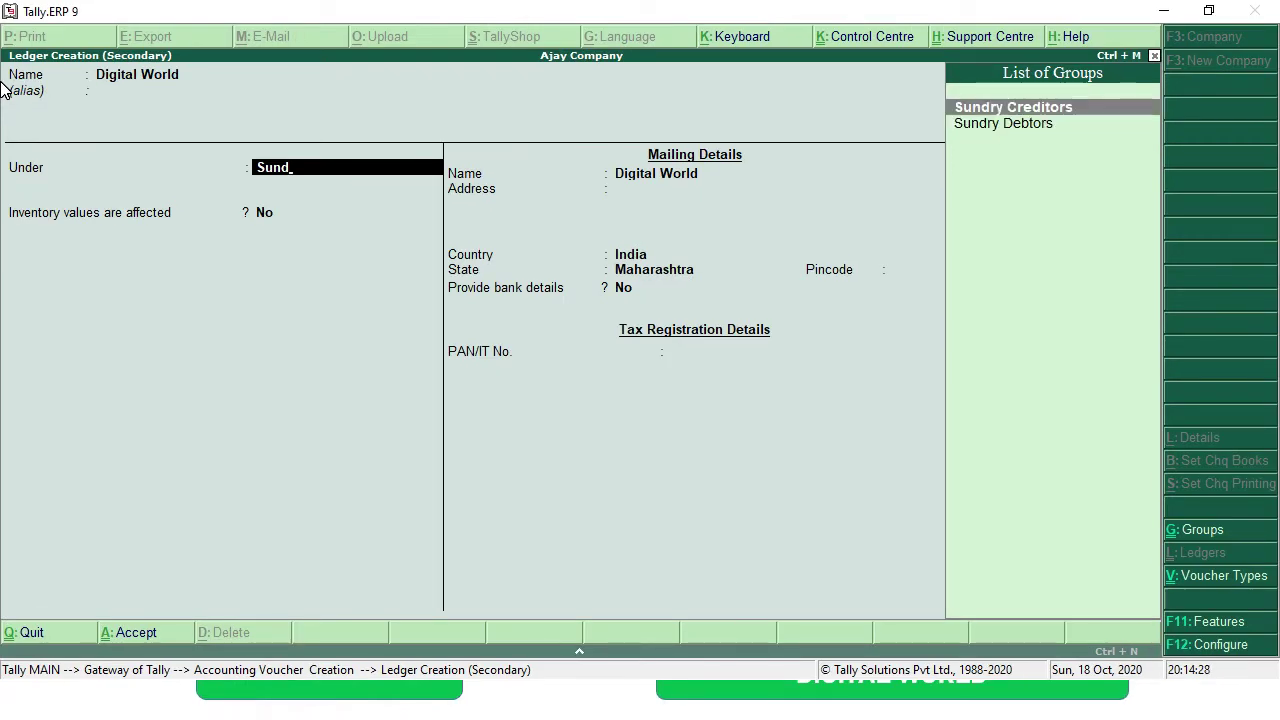
key(Return)
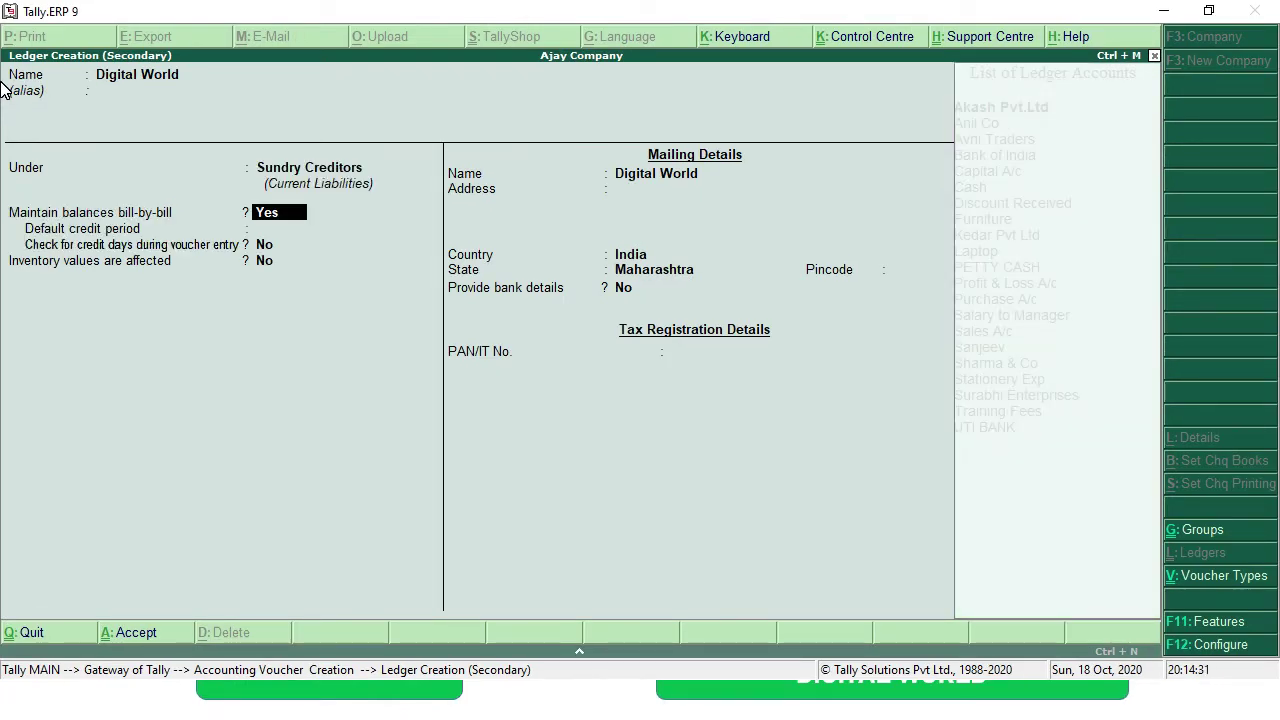
Step: Keep bill-by-bill balances on and the remaining defaults for the Digital World ledger, and save it
key(Return)
key(Return)
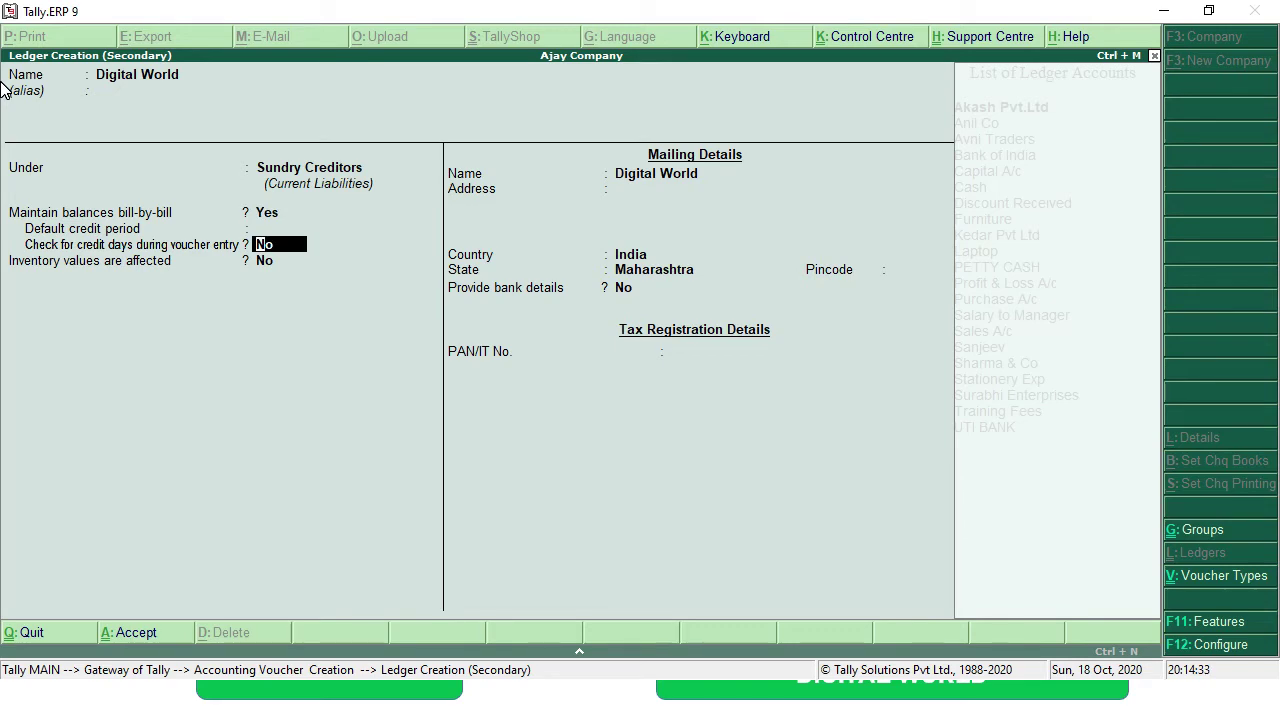
key(Return)
key(Return)
key(Return)
key(Return)
key(Return)
key(Return)
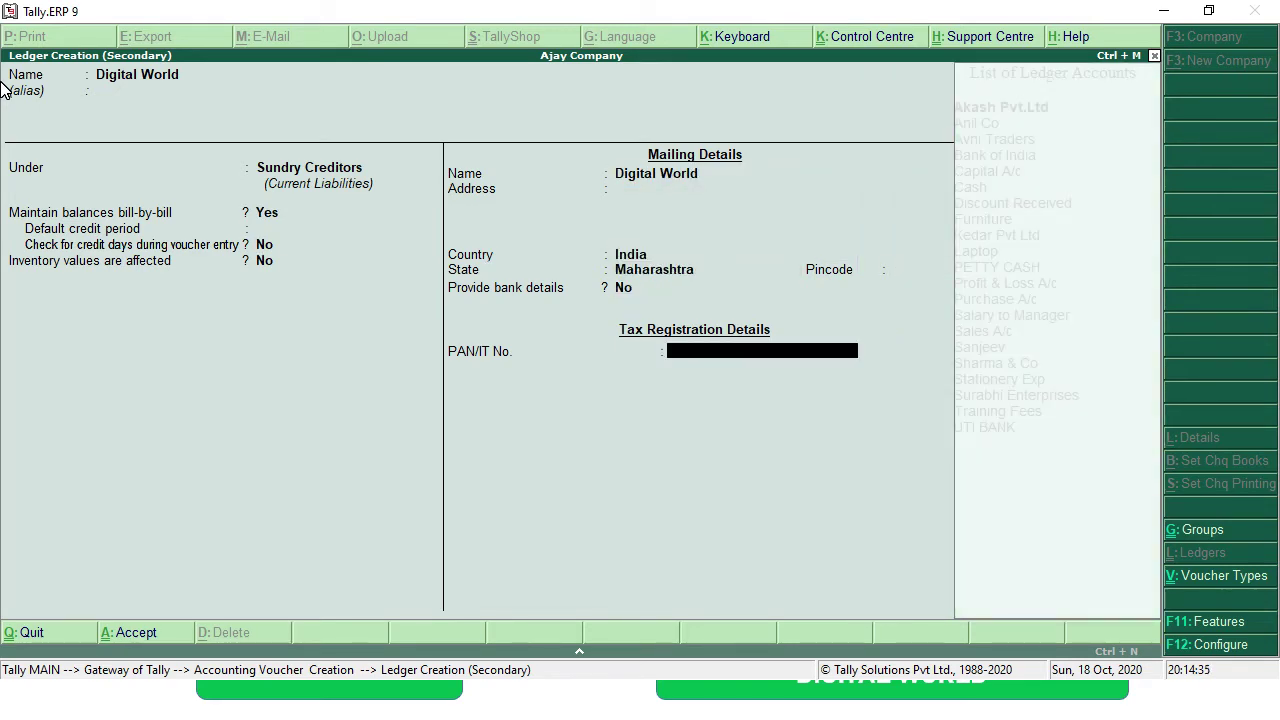
key(Return)
key(Return)
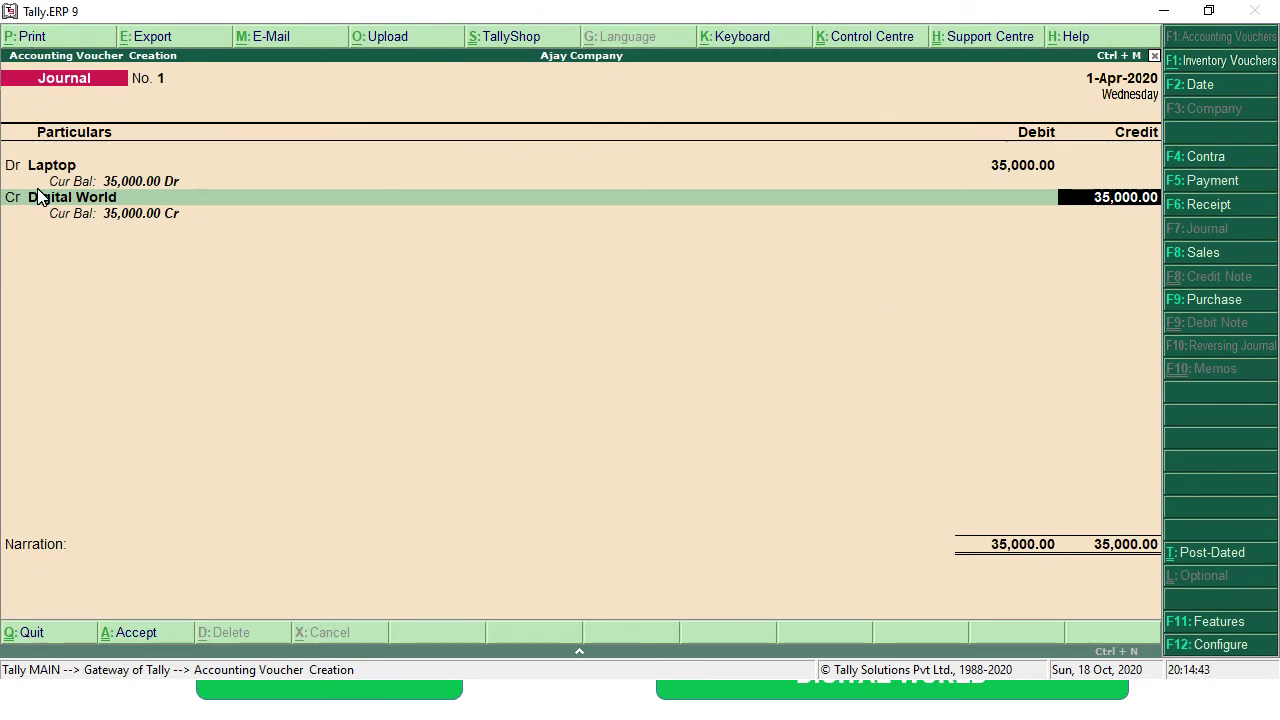
Step: Credit Digital World with 35,000.00 and allocate the full amount to New Ref 1 in the bill-wise details
key(Return)
key(Up)
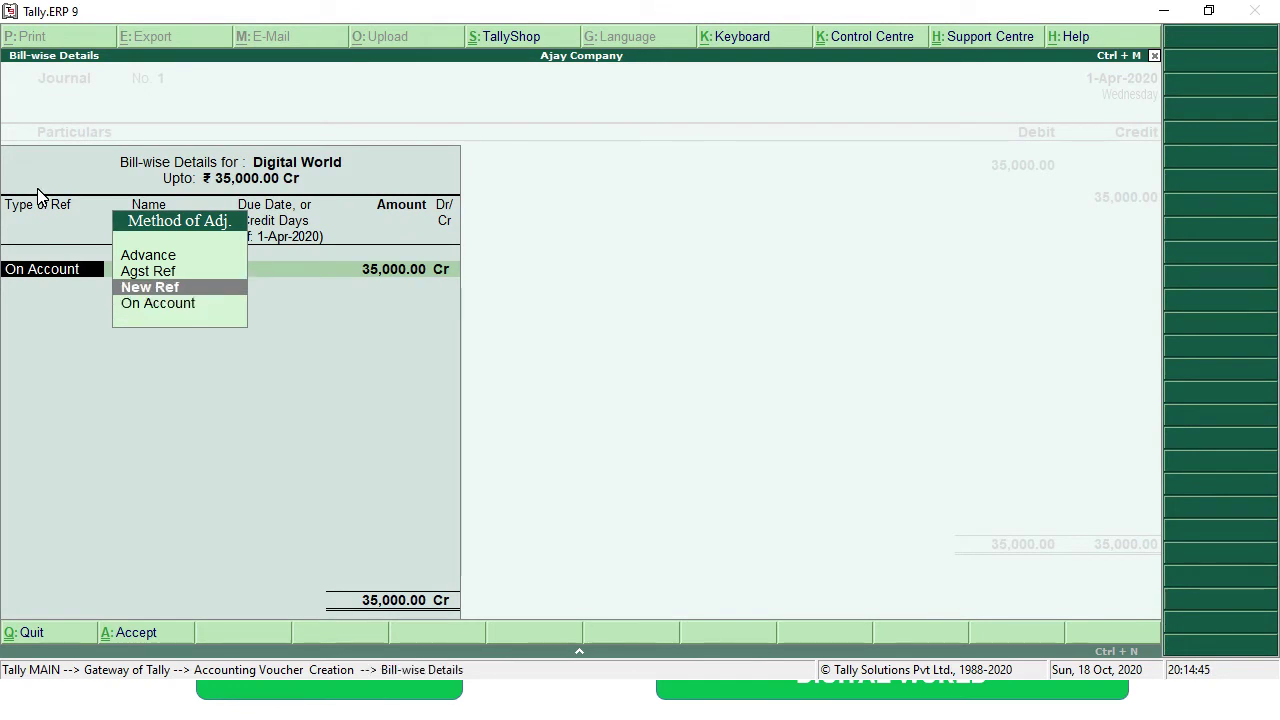
key(Return)
key(Return)
key(BackSpace)
key(BackSpace)
key(Return)
key(Return)
key(Return)
key(Return)
key(Return)
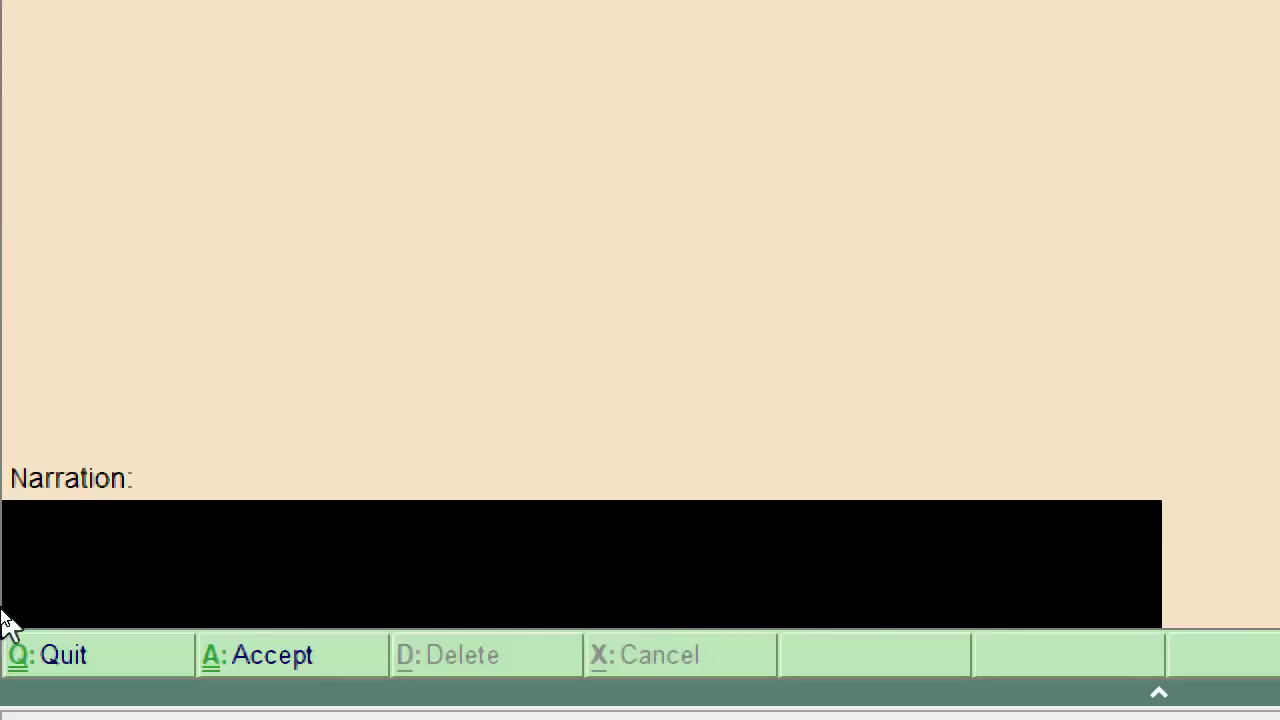
Step: Go back to the credit line, alter the Digital World ledger and set Maintain balances bill-by-bill to No
key(BackSpace)
key(BackSpace)
key(BackSpace)
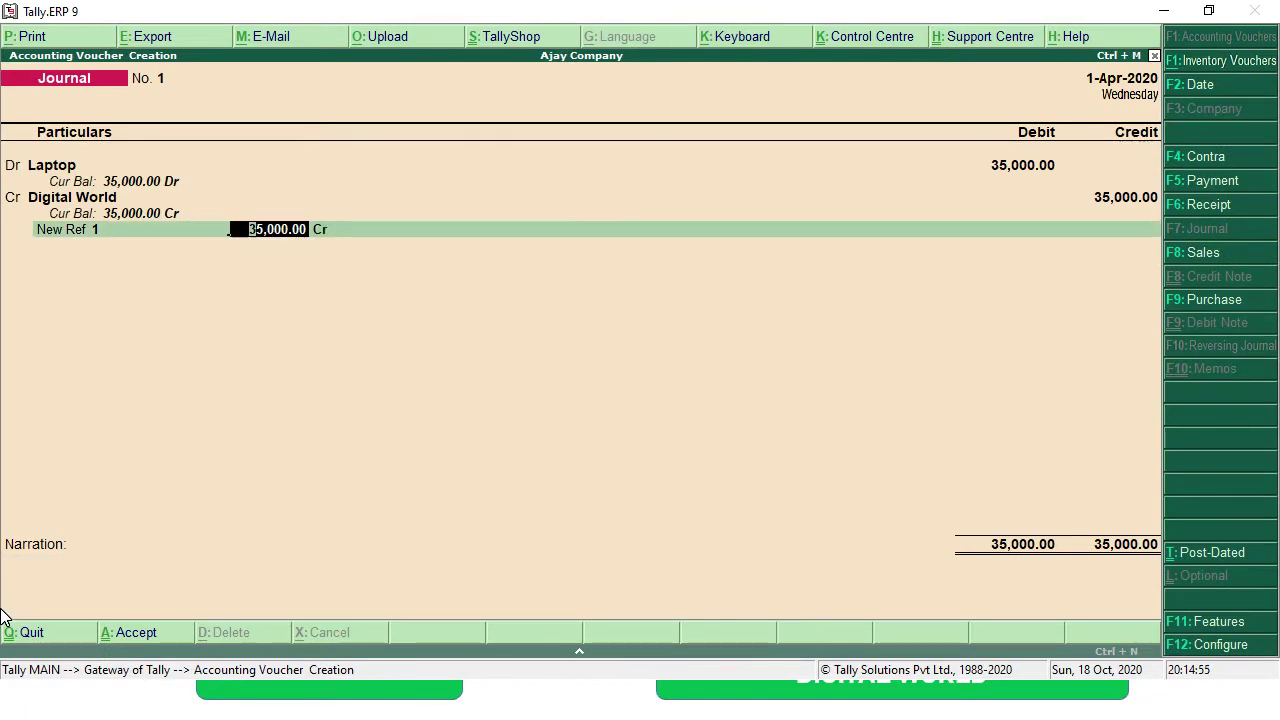
key(BackSpace)
key(BackSpace)
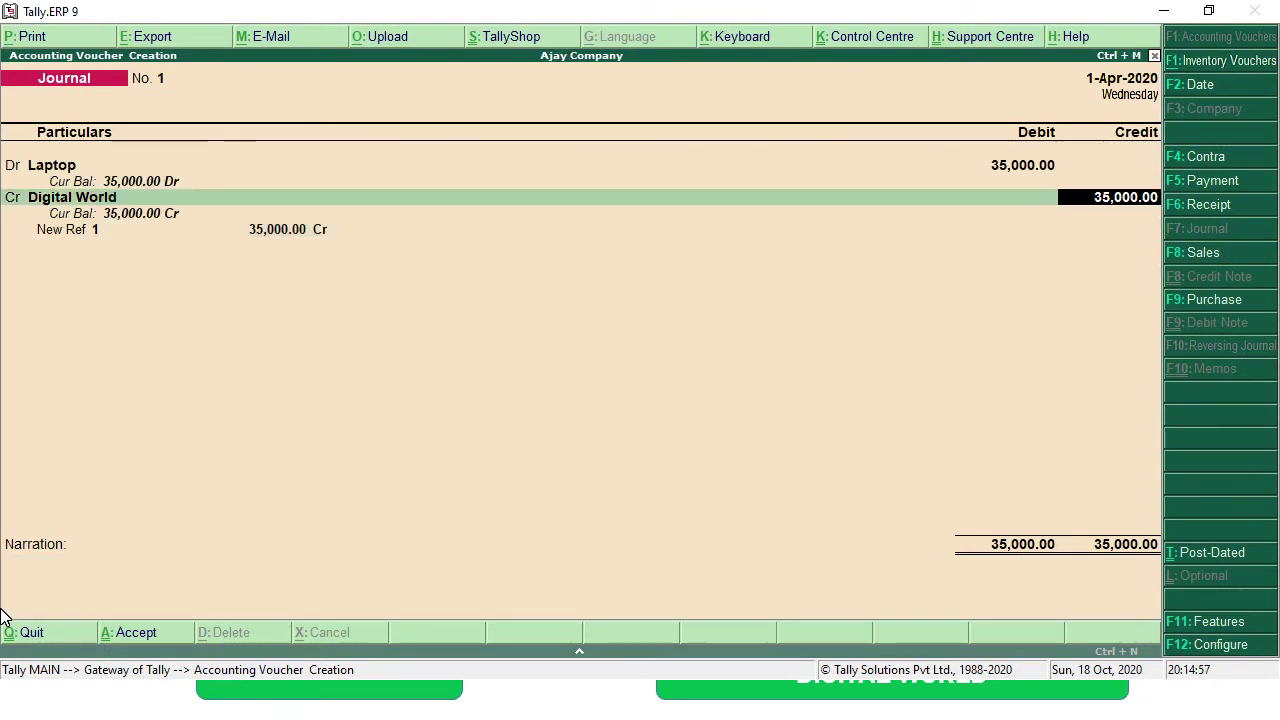
key(BackSpace)
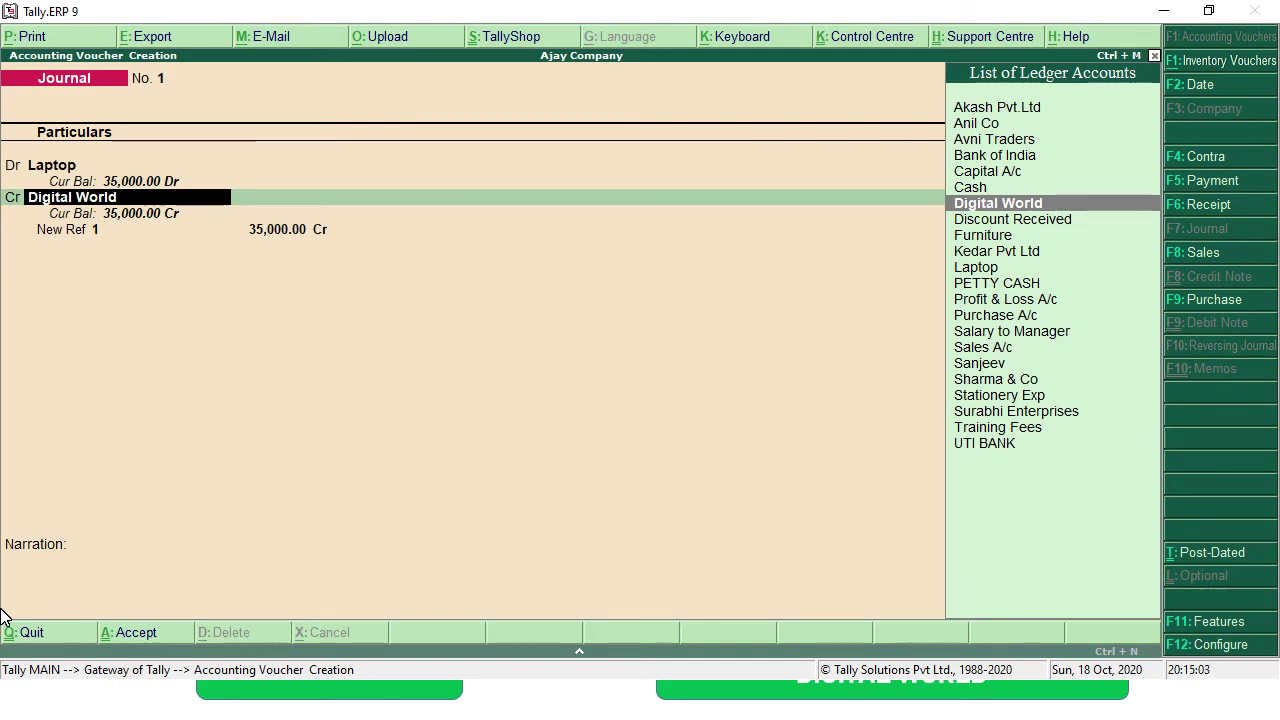
key(ctrl+Return)
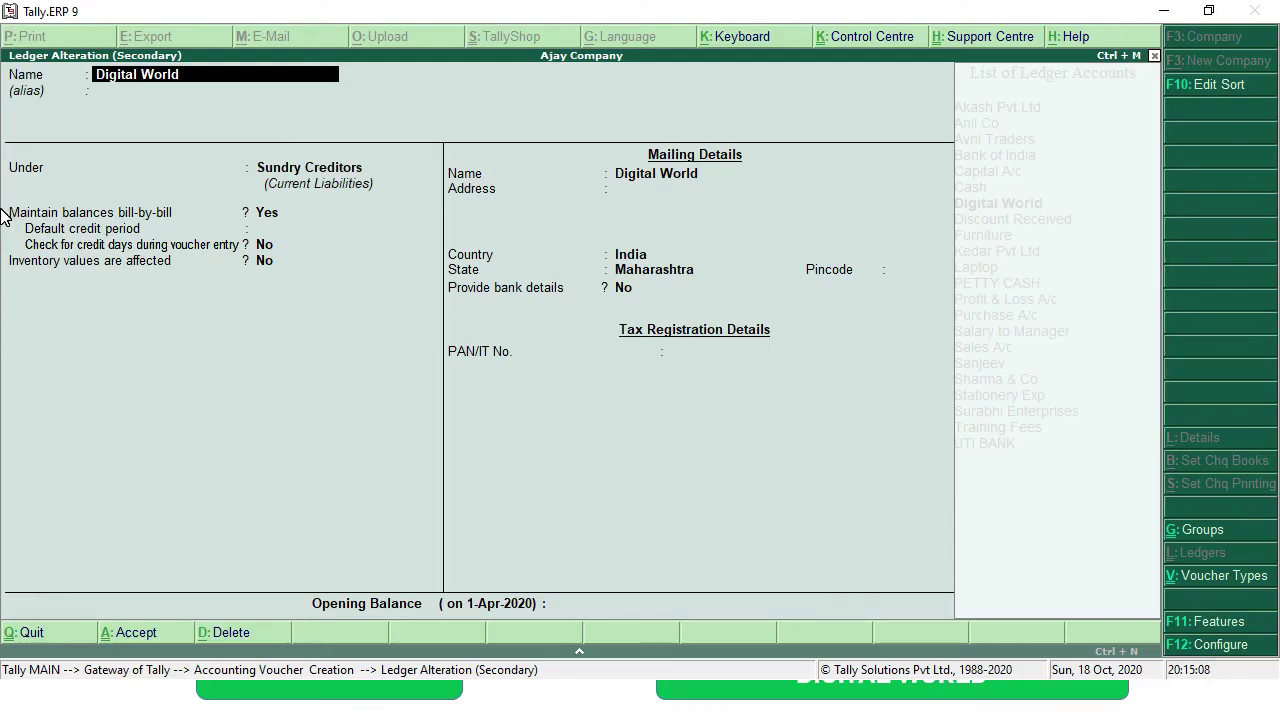
key(Return)
key(Return)
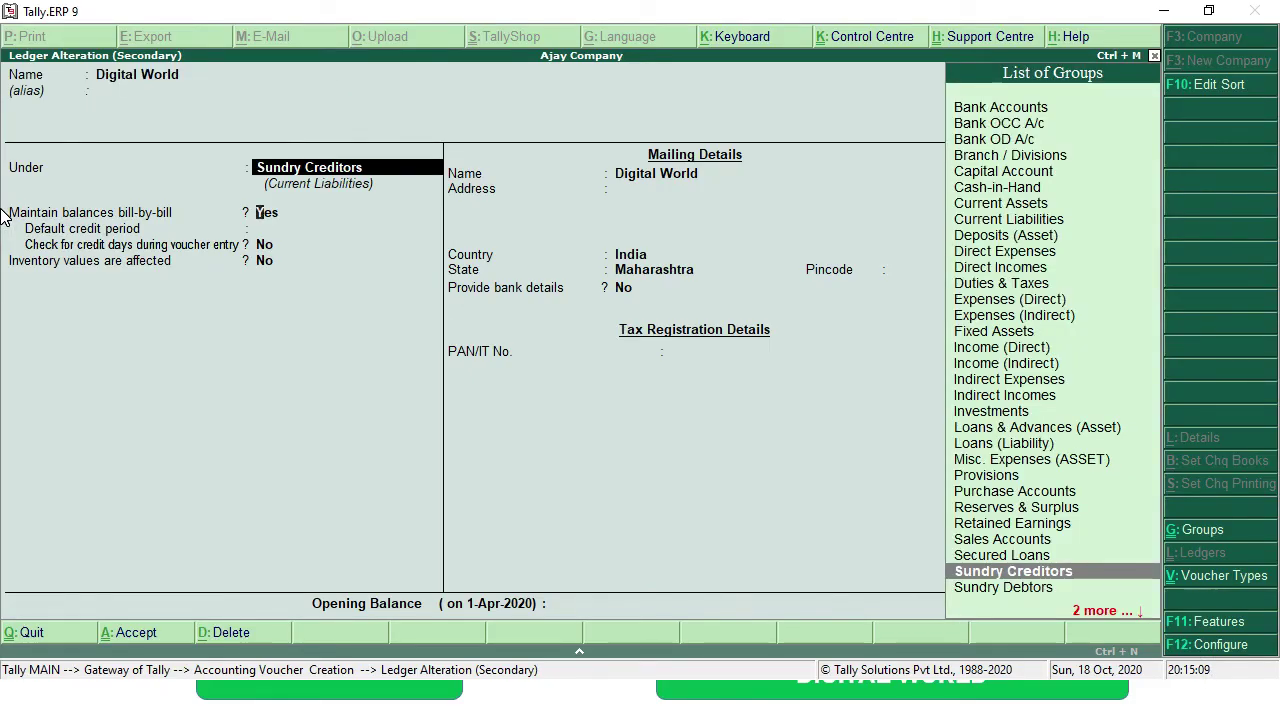
key(Return)
key(Return)
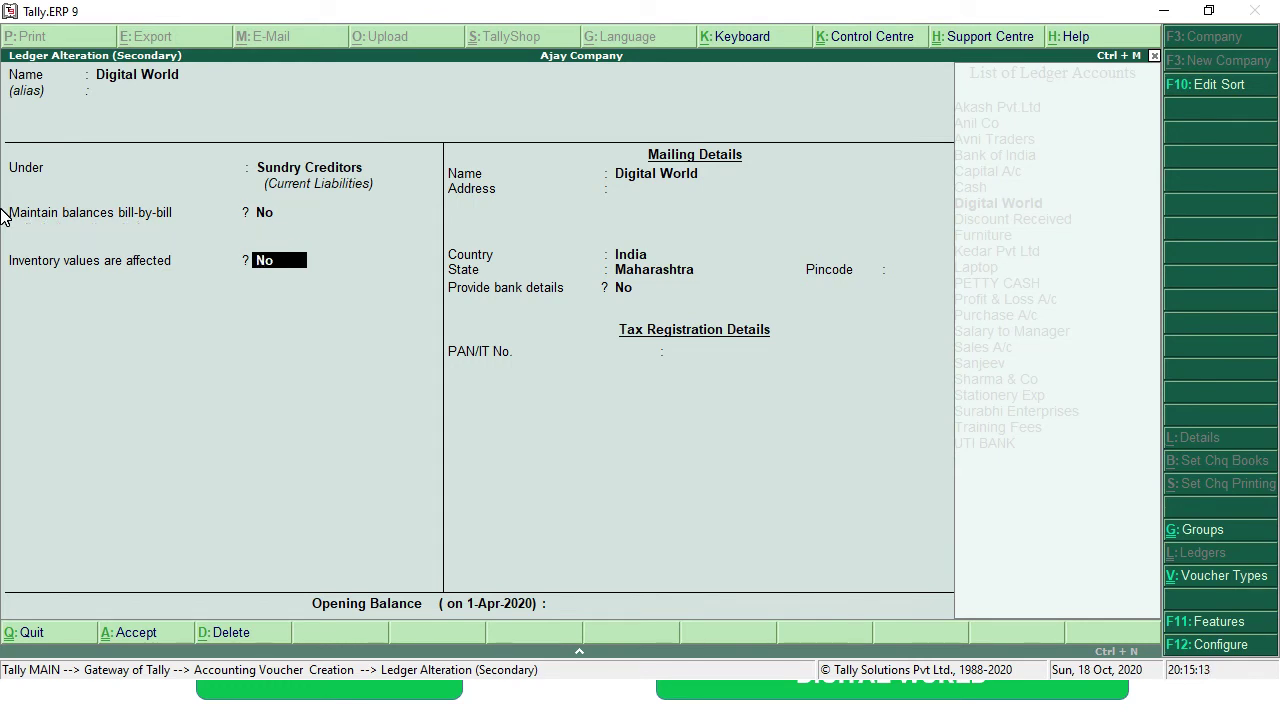
Step: Keep the other Digital World ledger details, leave the opening balance empty and save the alteration
key(Return)
key(Return)
key(Return)
key(Return)
key(Return)
key(Return)
key(Return)
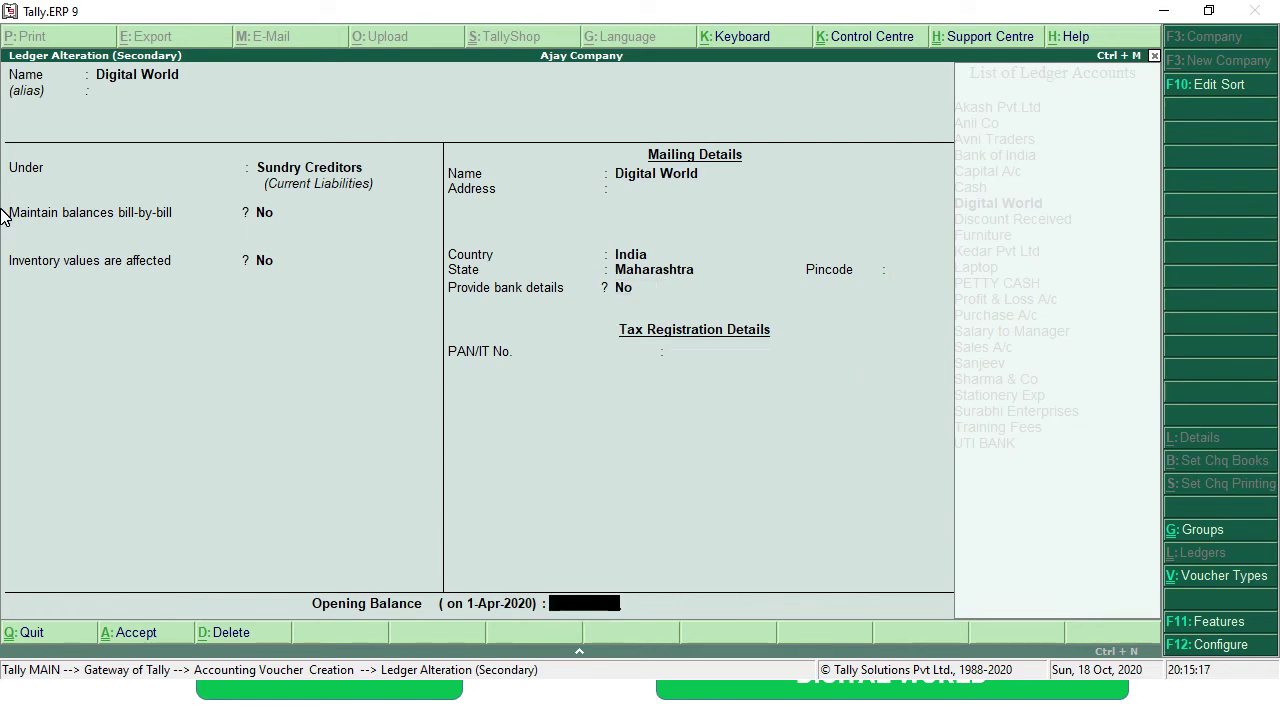
key(Return)
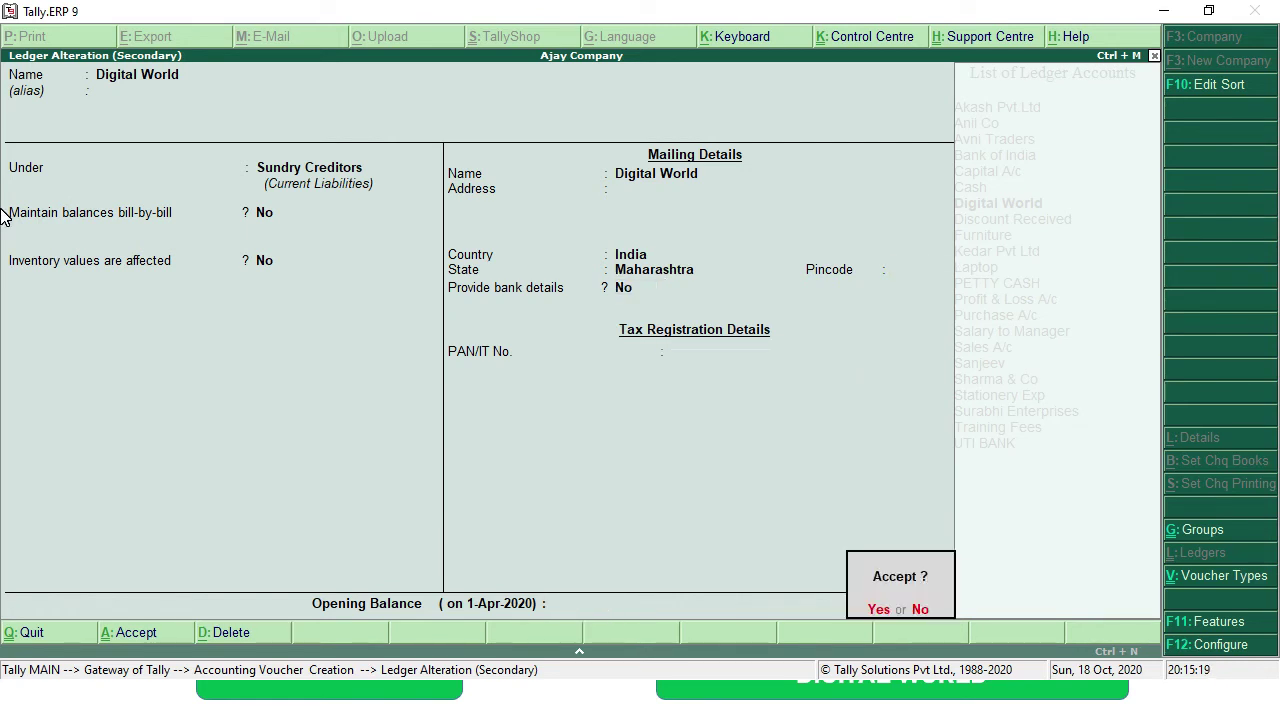
key(Return)
Step: Credit Digital World with 35,000.00 without bill-wise details and continue to the voucher's narration
key(Return)
key(Return)
key(Return)
key(Return)
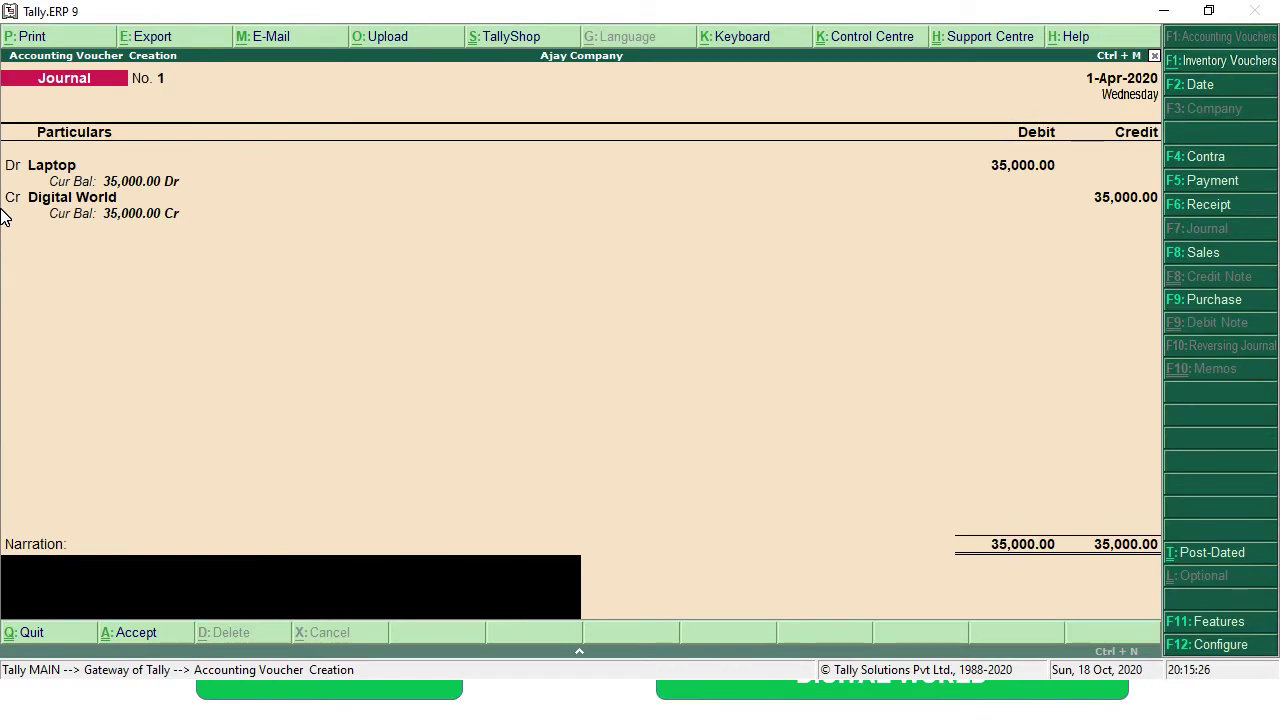
Step: Reopen the Digital World ledger from the credit line to review its bill-by-bill setting, and quit without altering it
key(BackSpace)
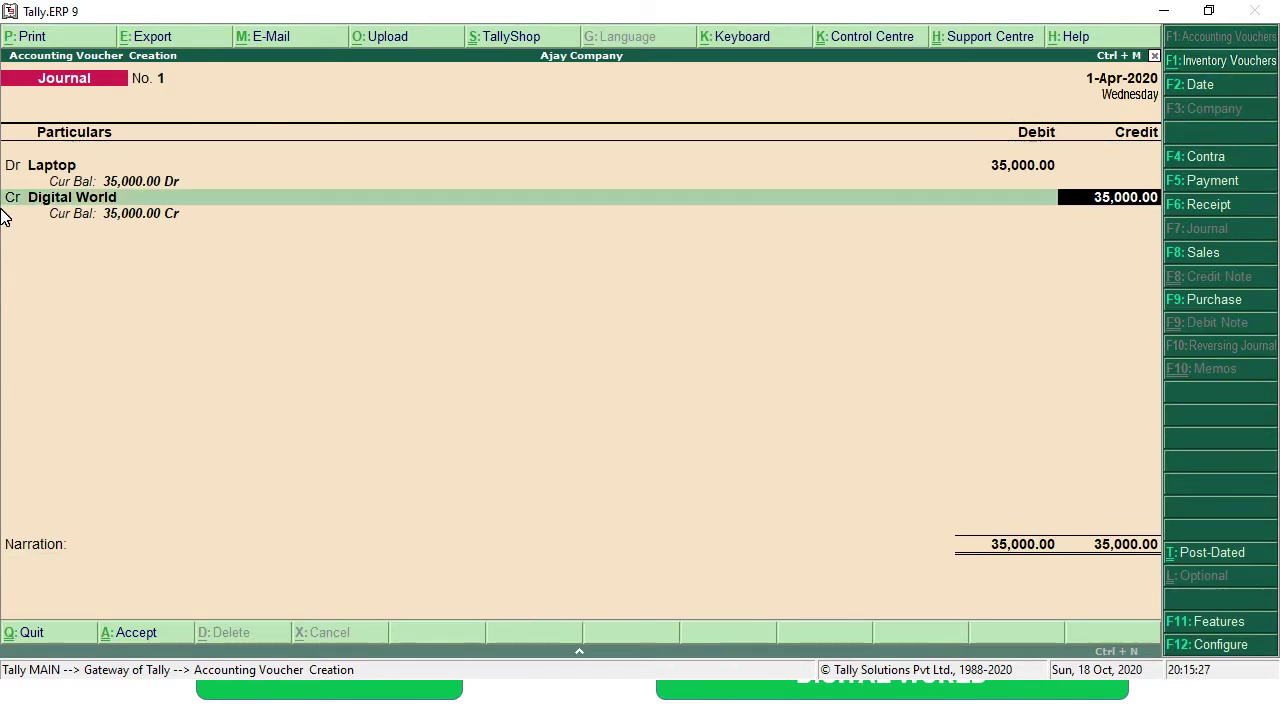
key(BackSpace)
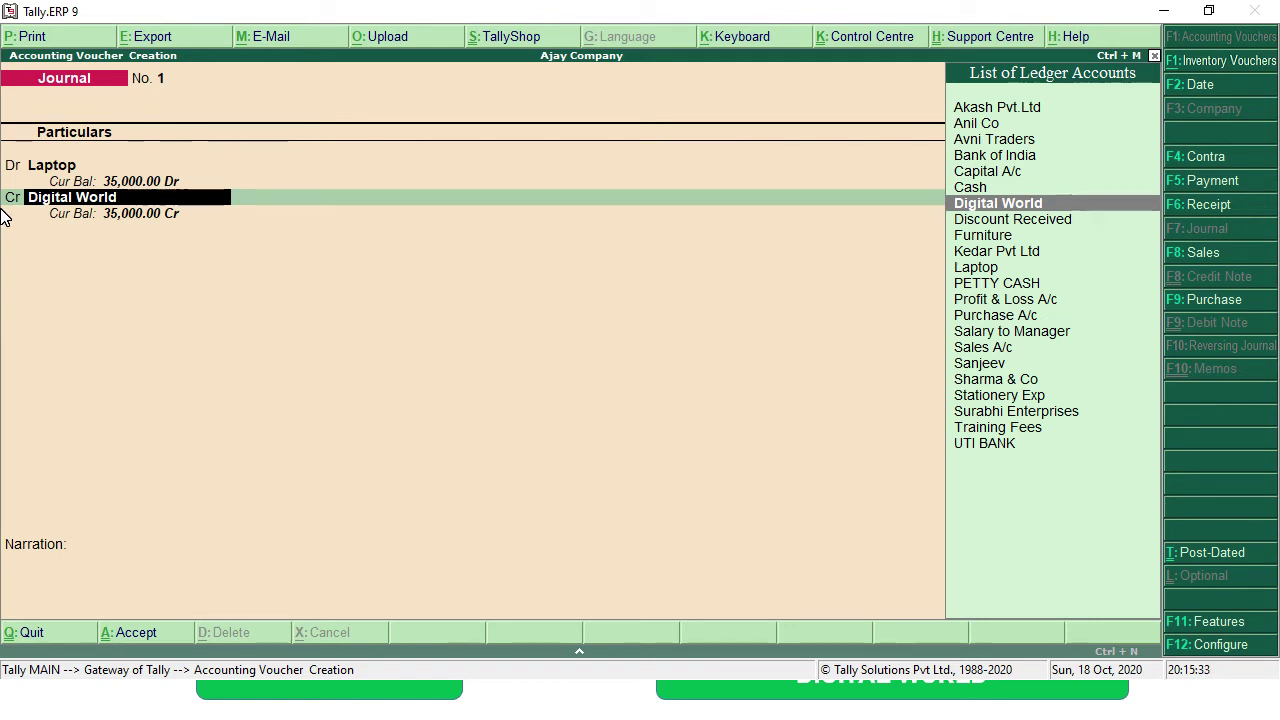
key(ctrl+Return)
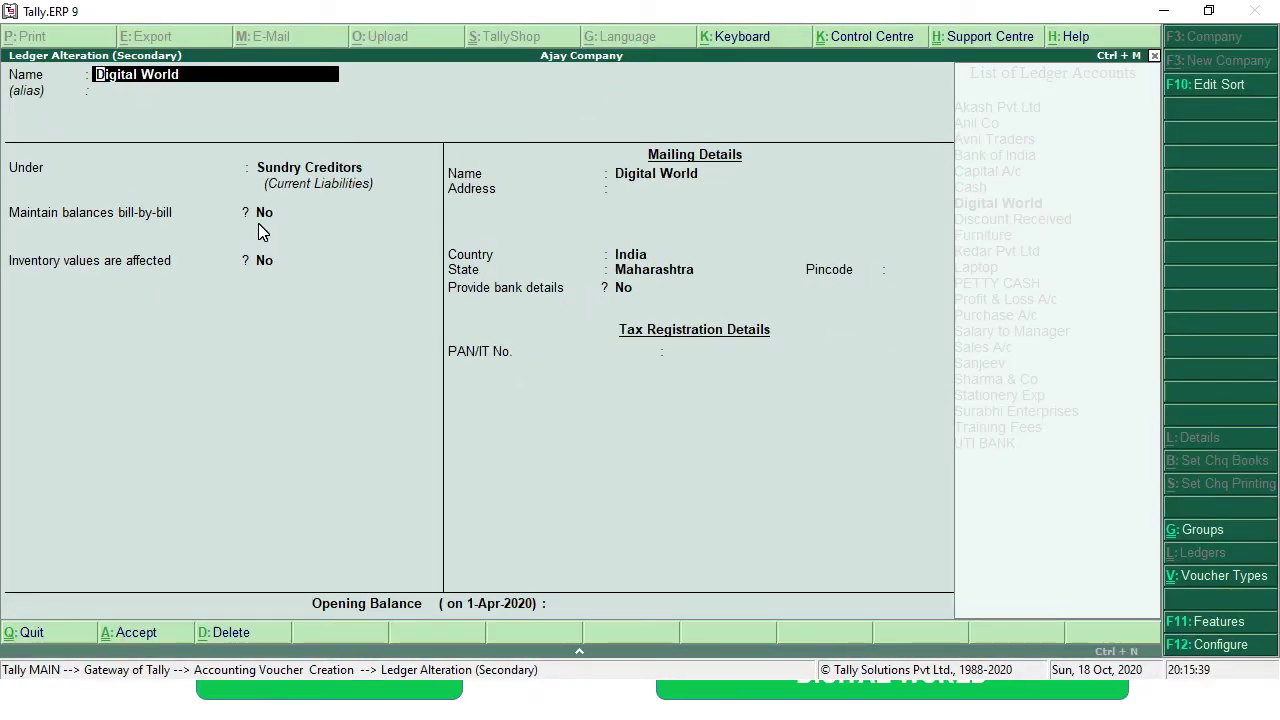
key(Escape)
key(y)
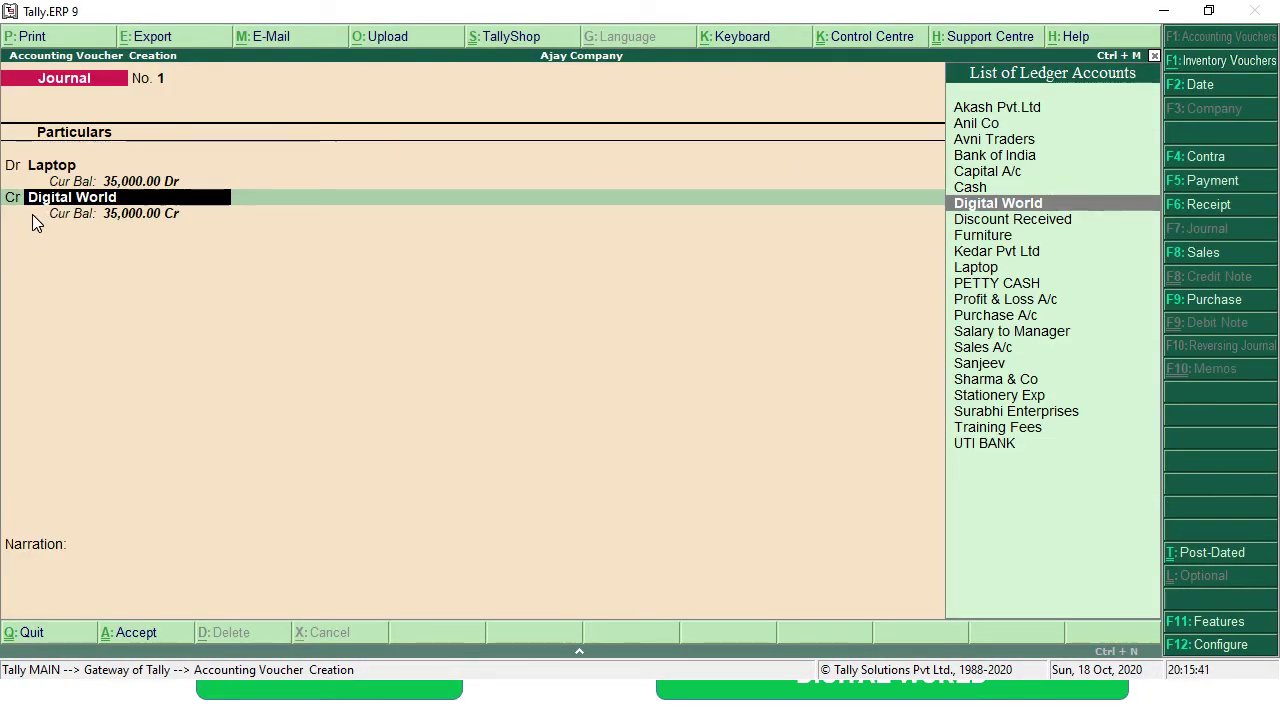
key(Return)
click(70, 205)
key(ctrl+Return)
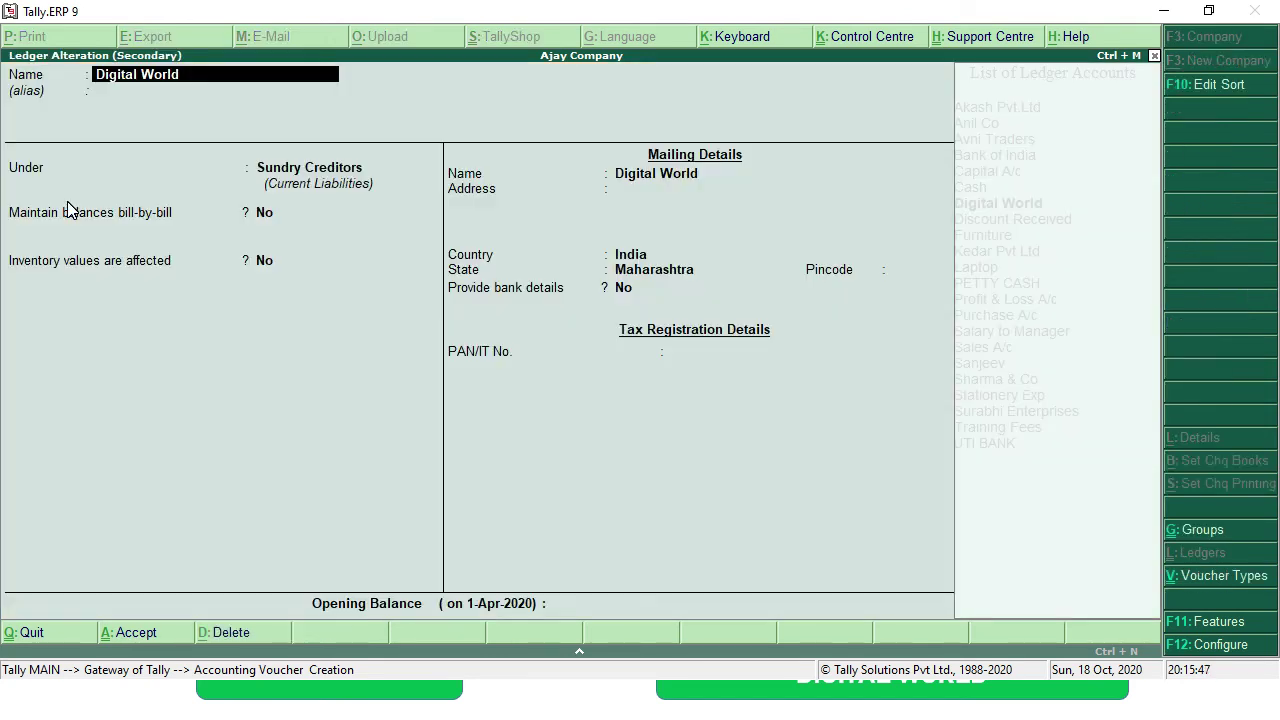
key(Escape)
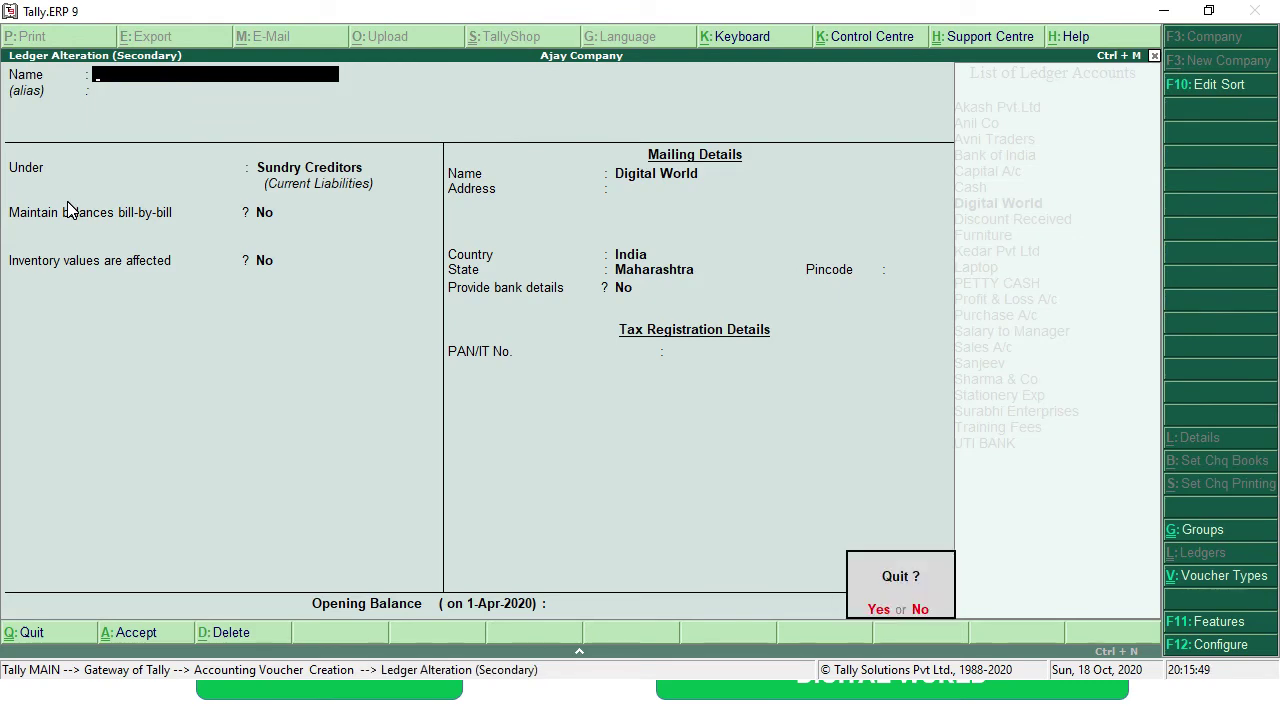
key(Return)
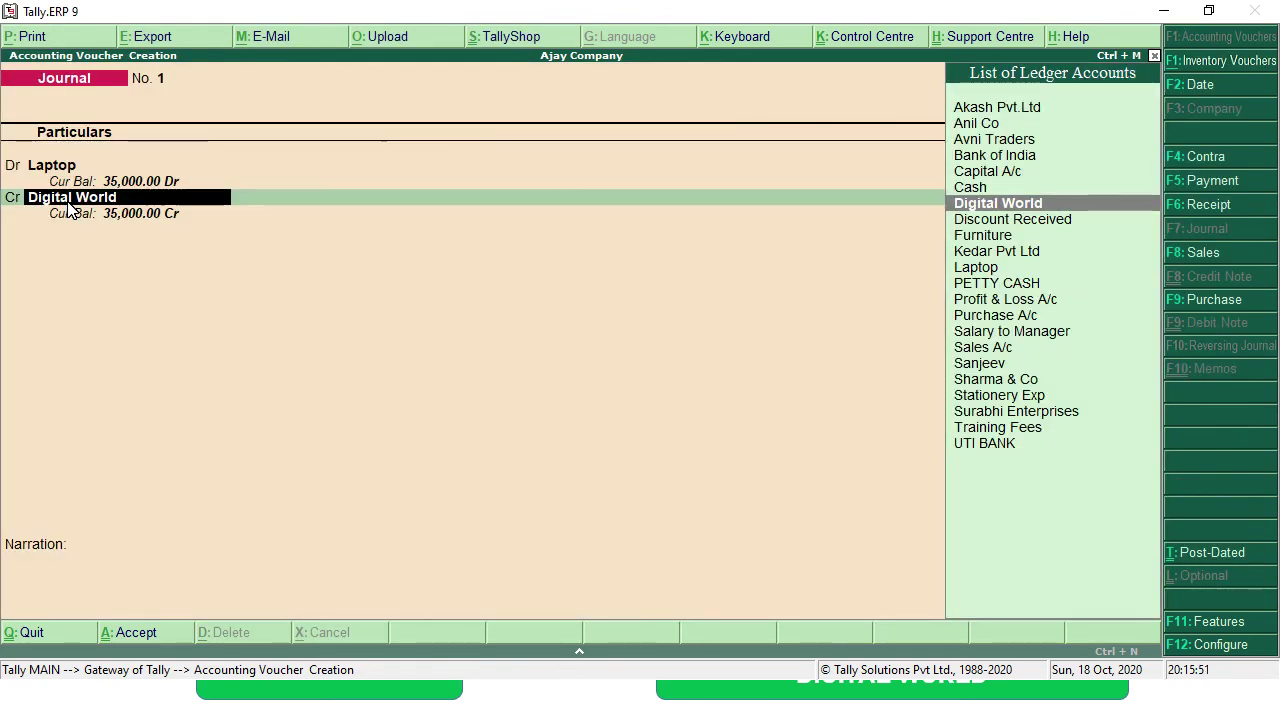
Step: Open the Digital World ledger from the credit line, save it as it is, and keep the 35,000.00 credit up to the narration
key(ctrl+Return)
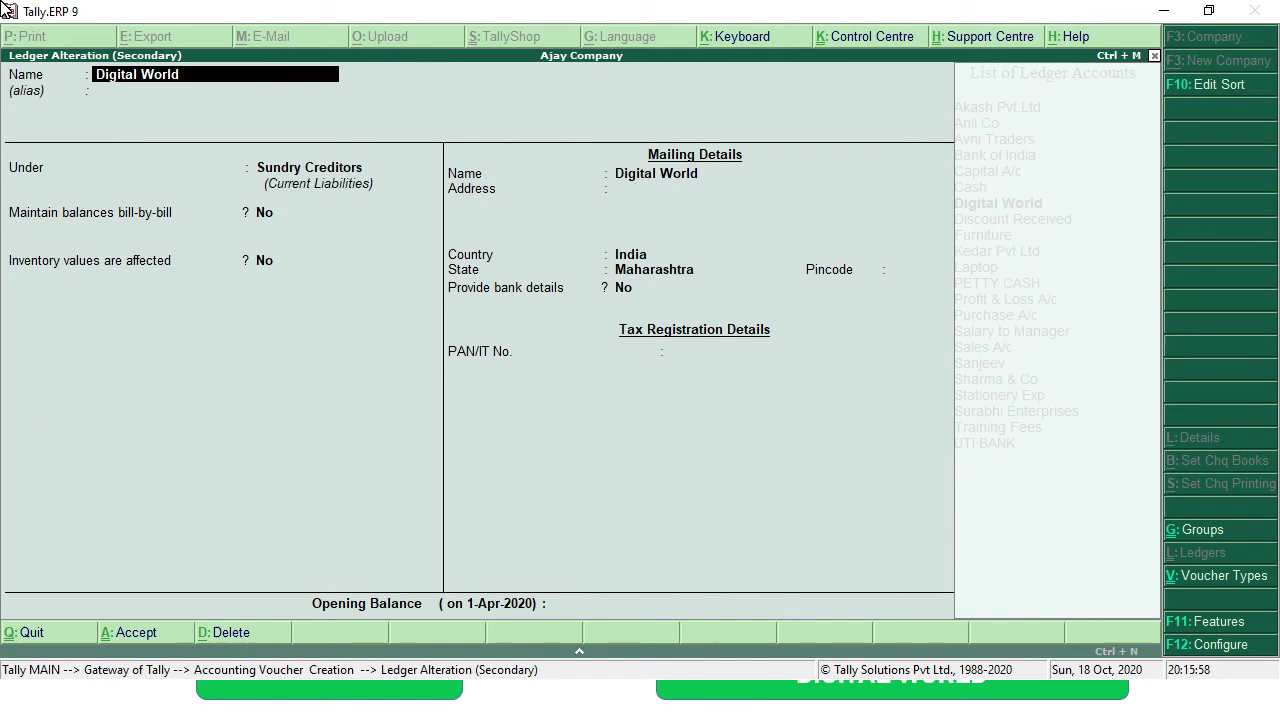
key(ctrl+a)
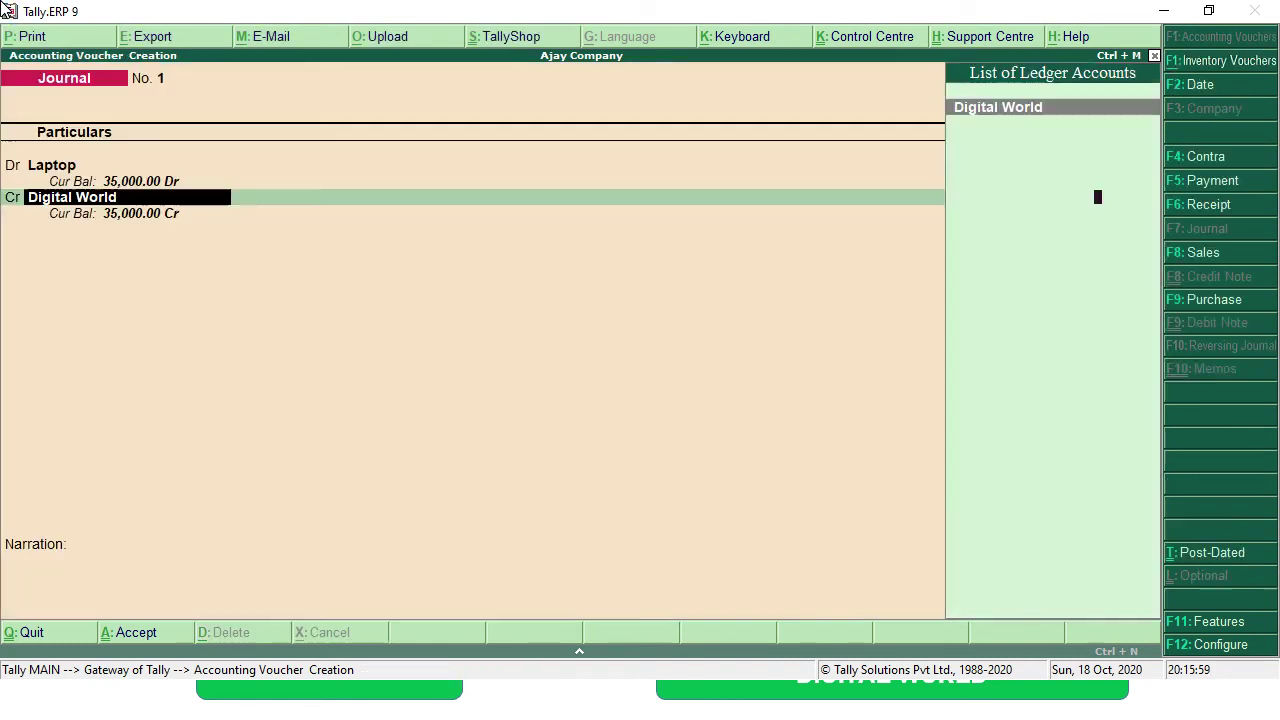
key(Return)
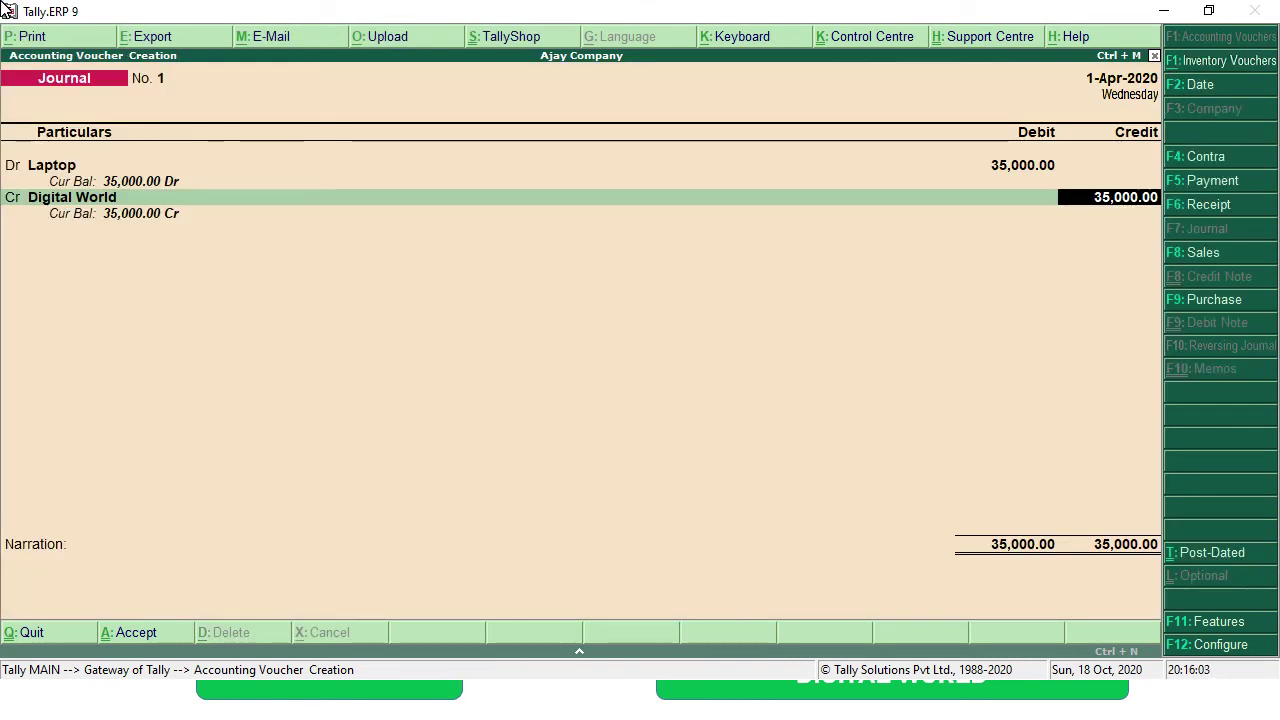
key(Return)
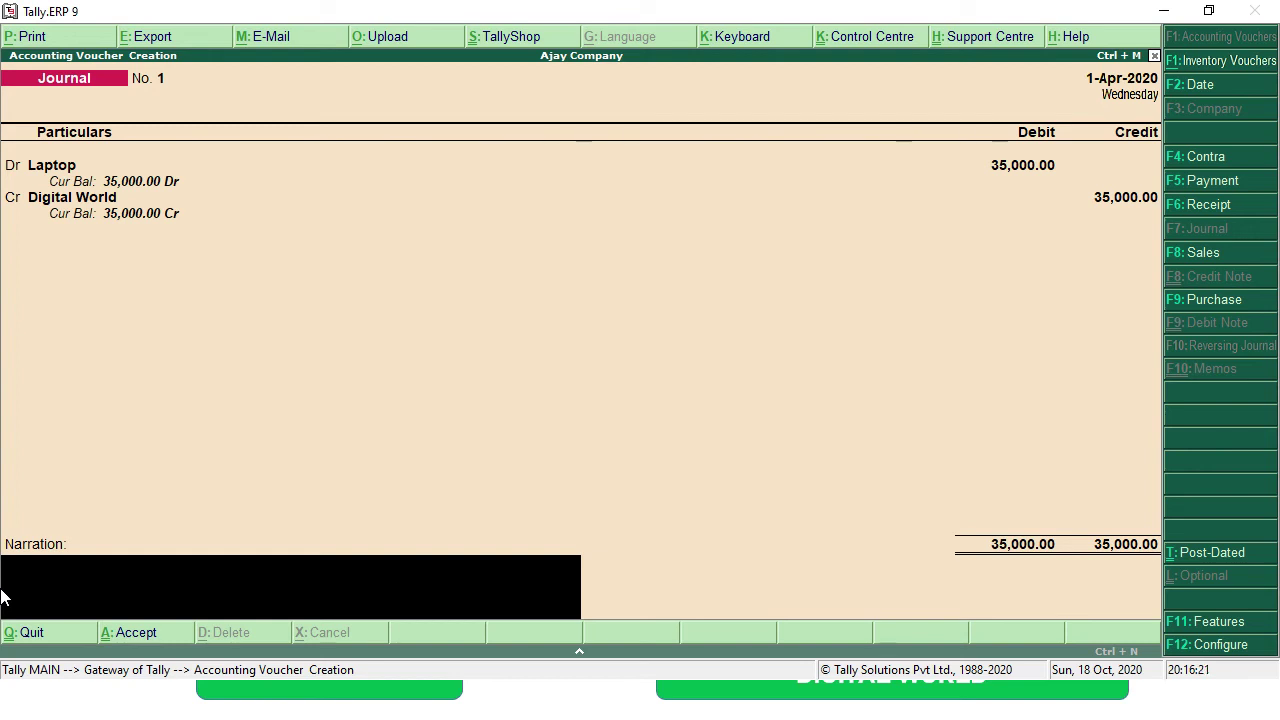
Step: Enter the narration "being fixed assets purchased on credit" and accept the journal voucher
text(being al)
text(ixed)
text( asse)
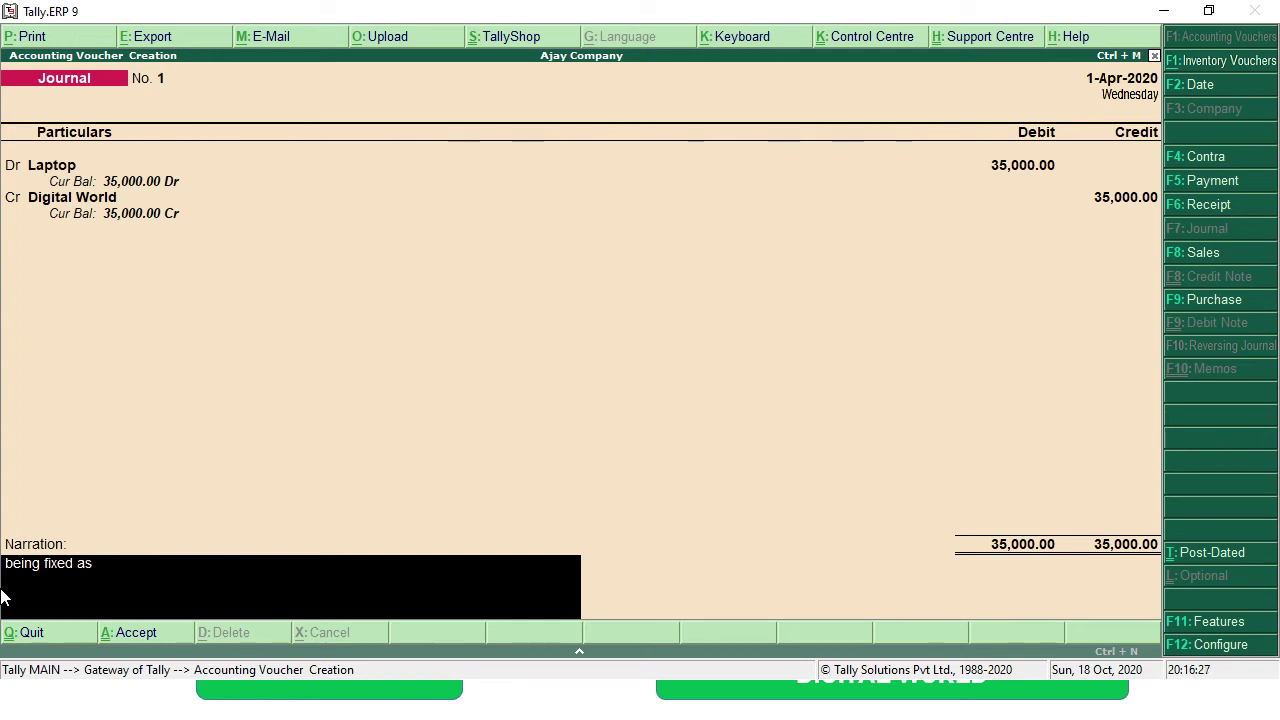
text(ts purchased on credit)
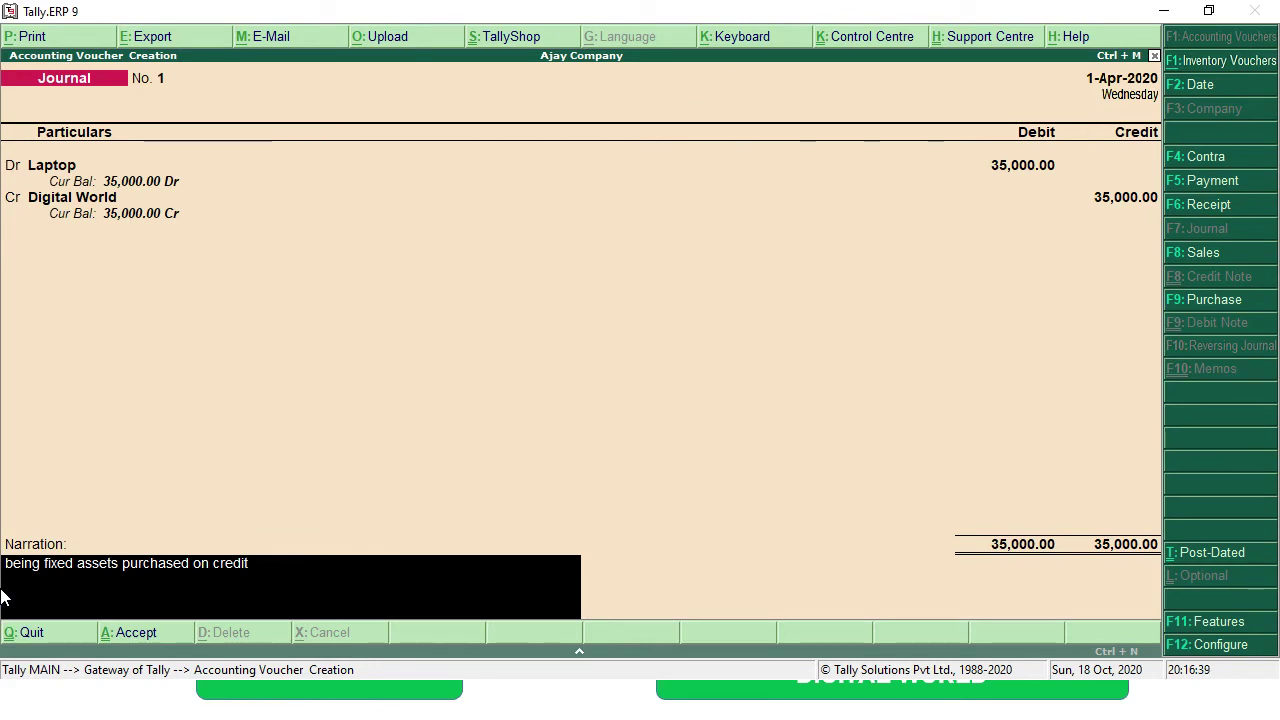
key(Return)
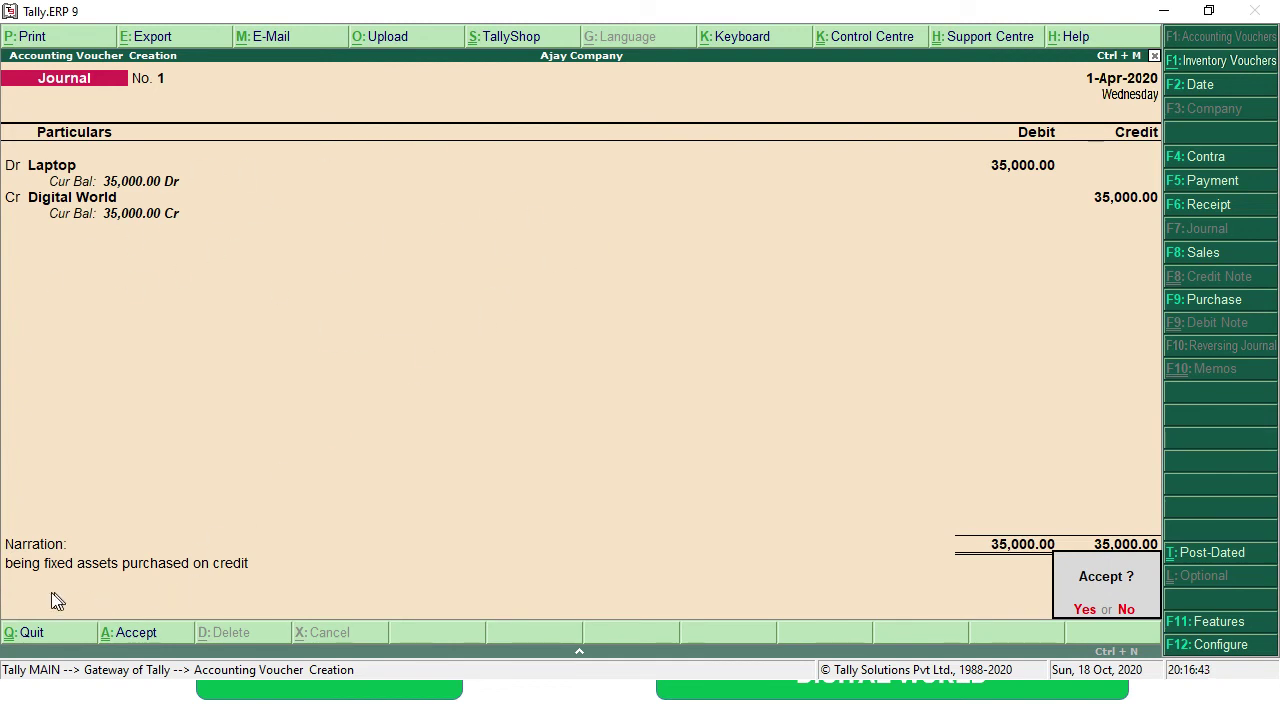
key(y)
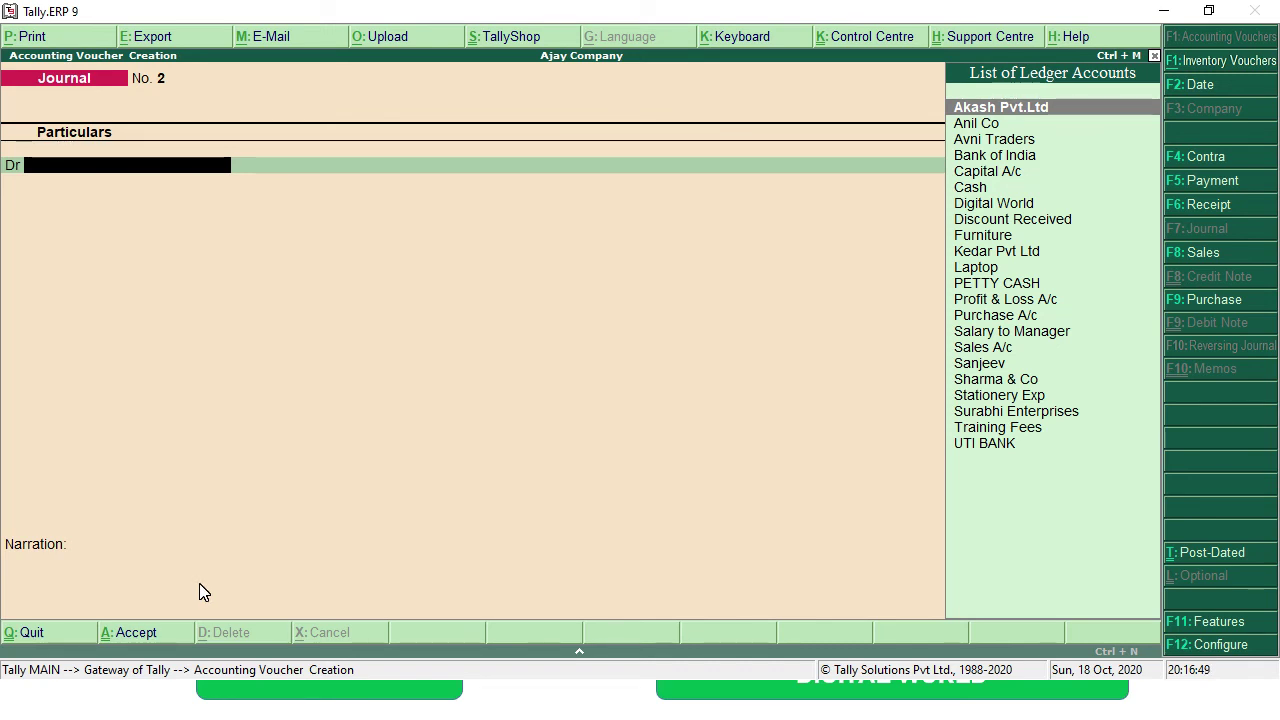
Step: Reopen journal voucher No. 1 to review its Laptop debit and Digital World credit, and return to the debit line
key(Page_Up)
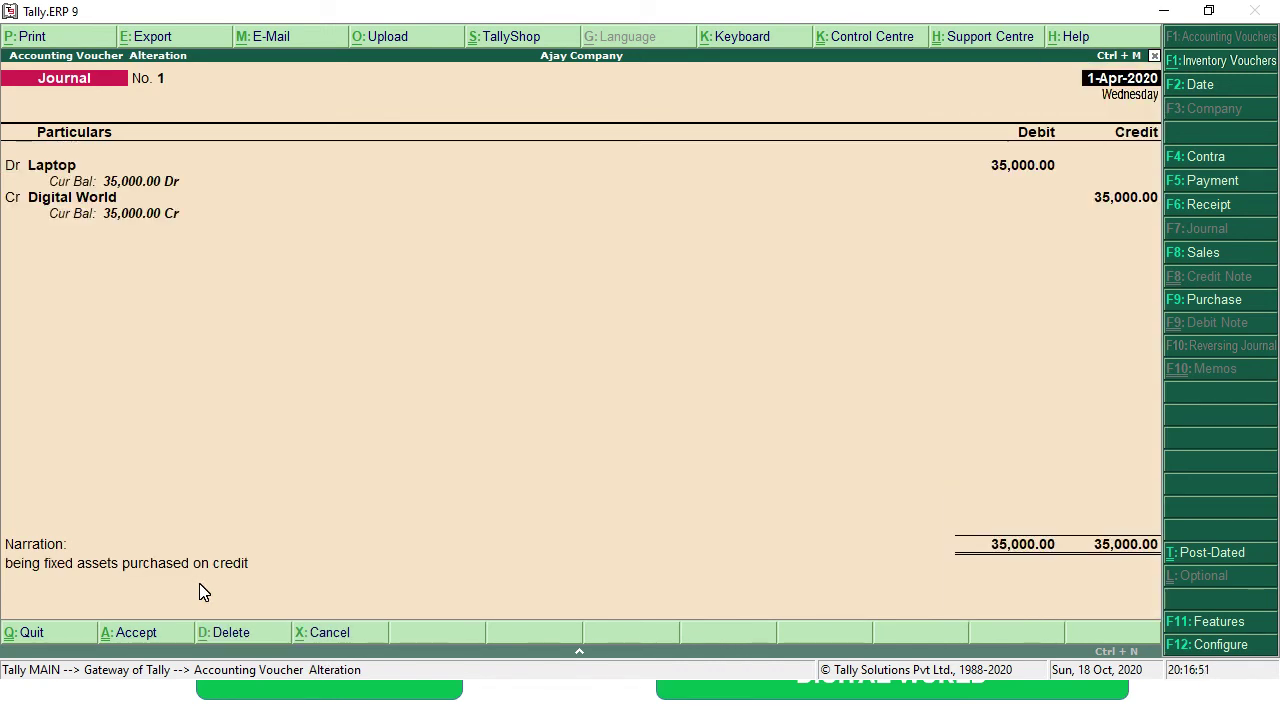
key(Return)
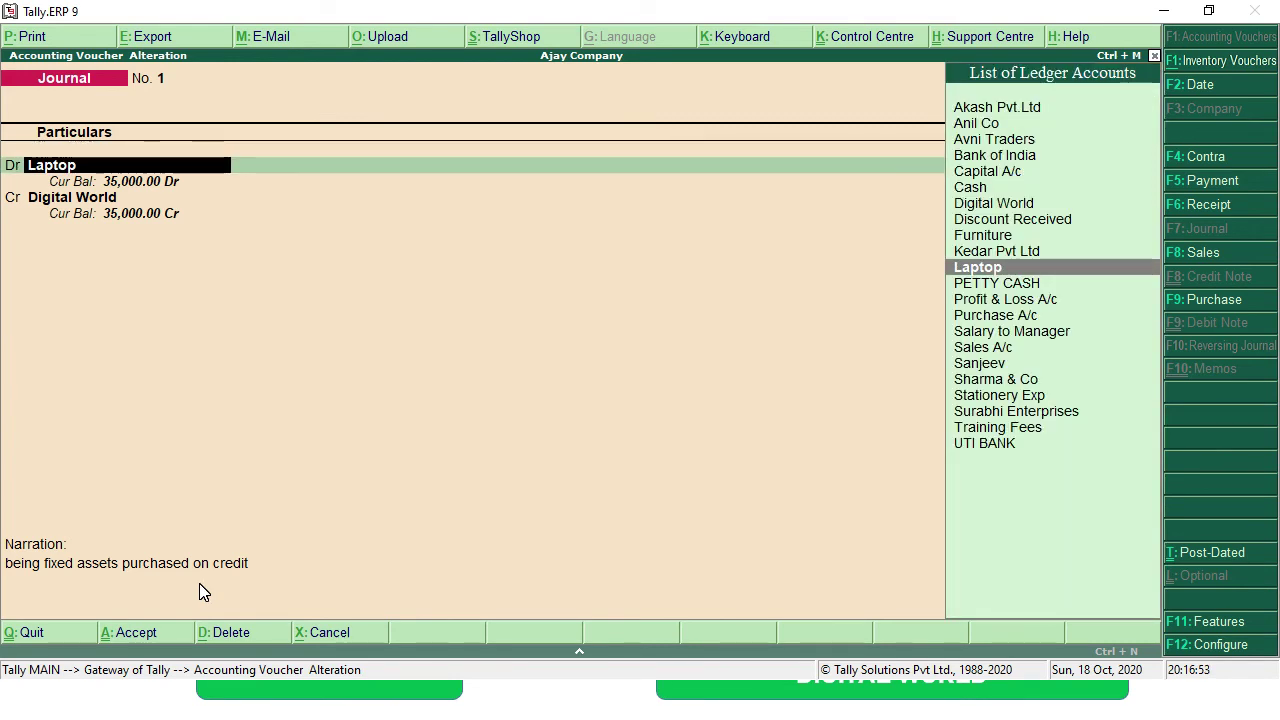
key(Return)
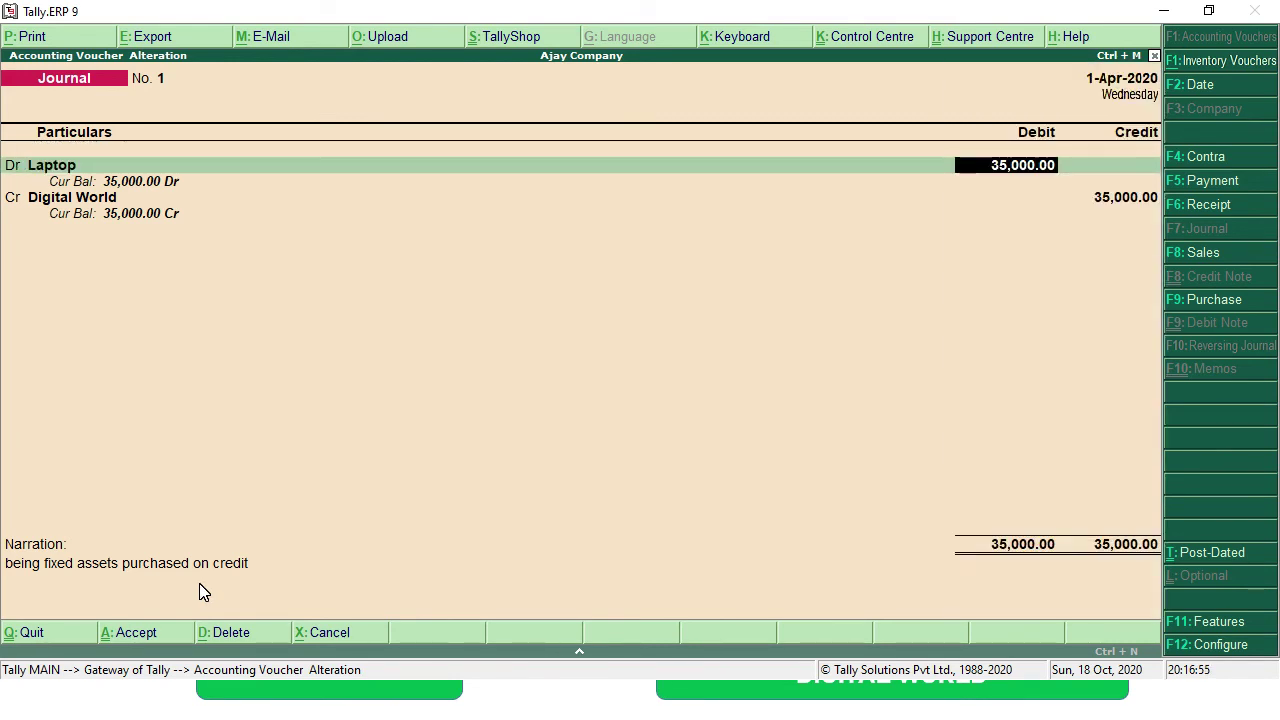
key(Return)
key(Return)
key(Return)
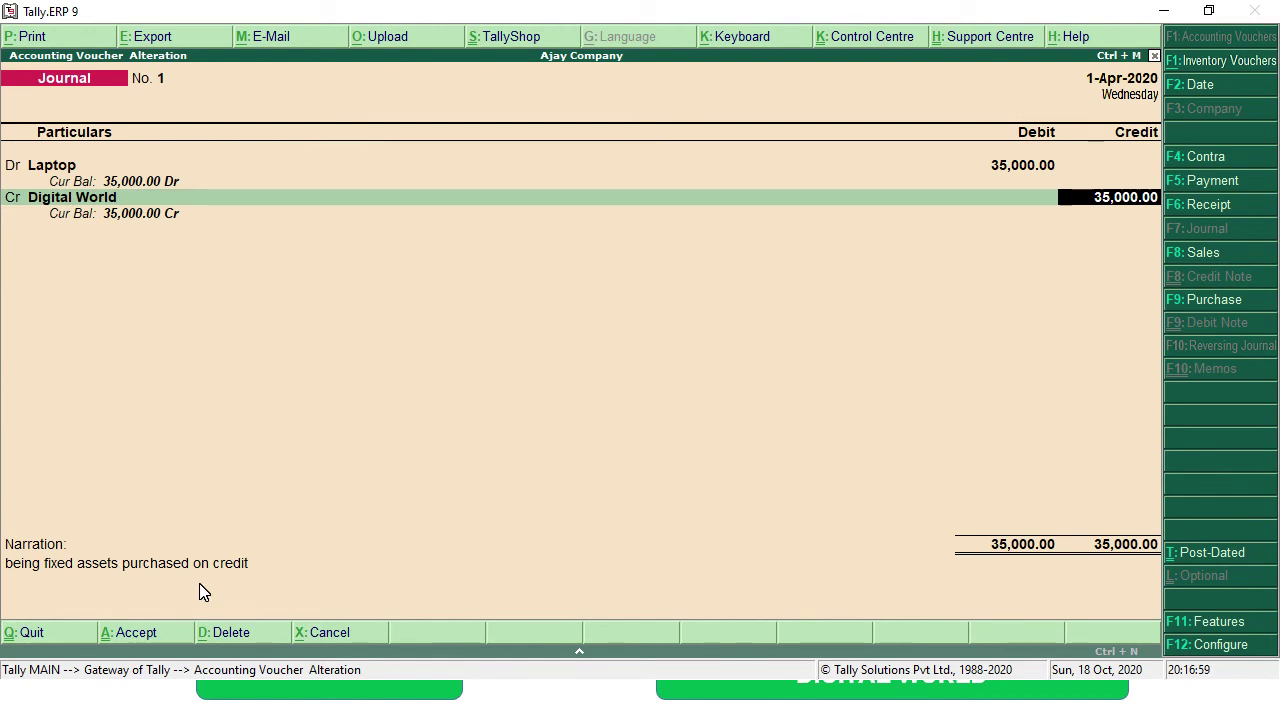
key(Return)
key(BackSpace)
key(BackSpace)
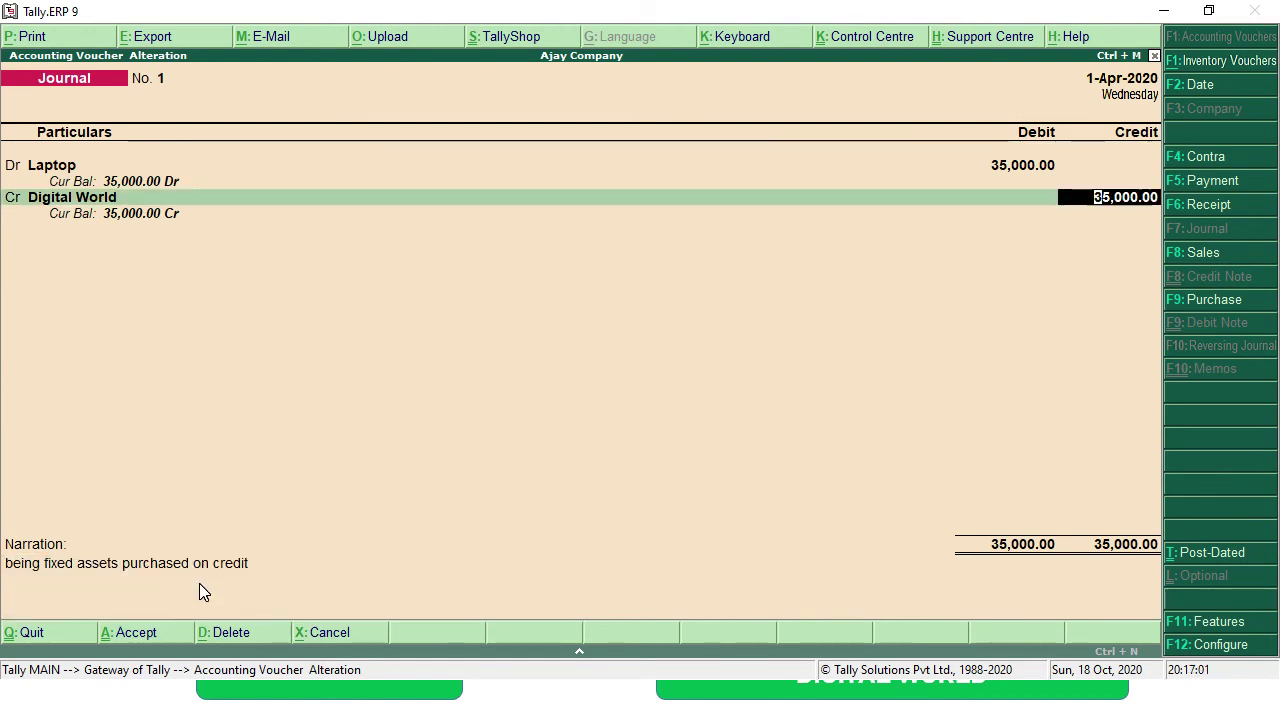
key(BackSpace)
key(BackSpace)
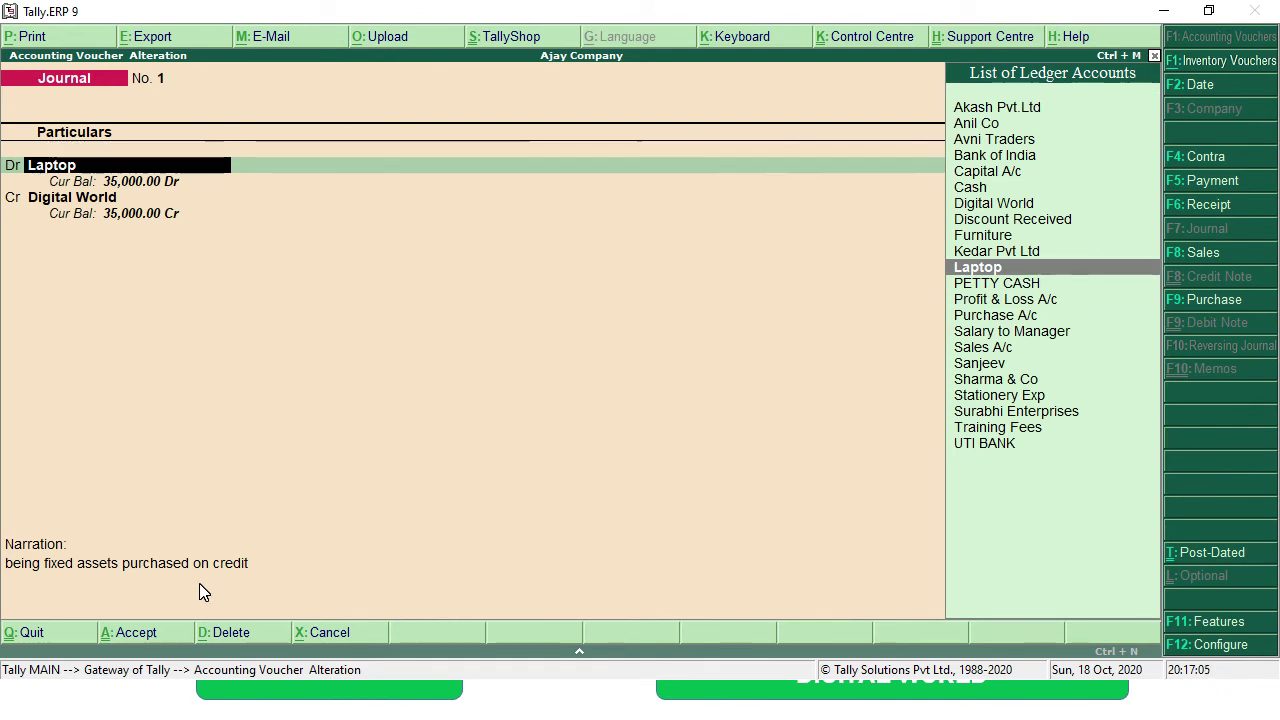
Step: Set the date of journal voucher No. 1 to 1-4-2020
key(F2)
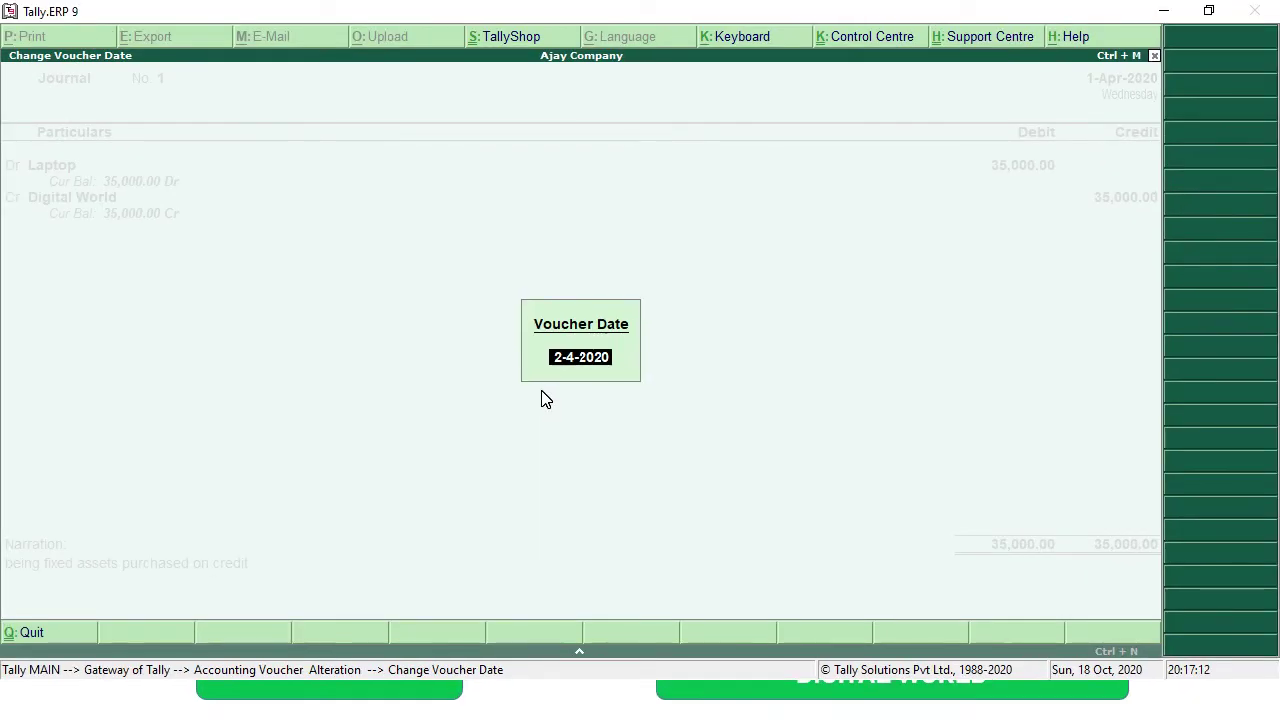
key(BackSpace)
text(1)
key(Return)
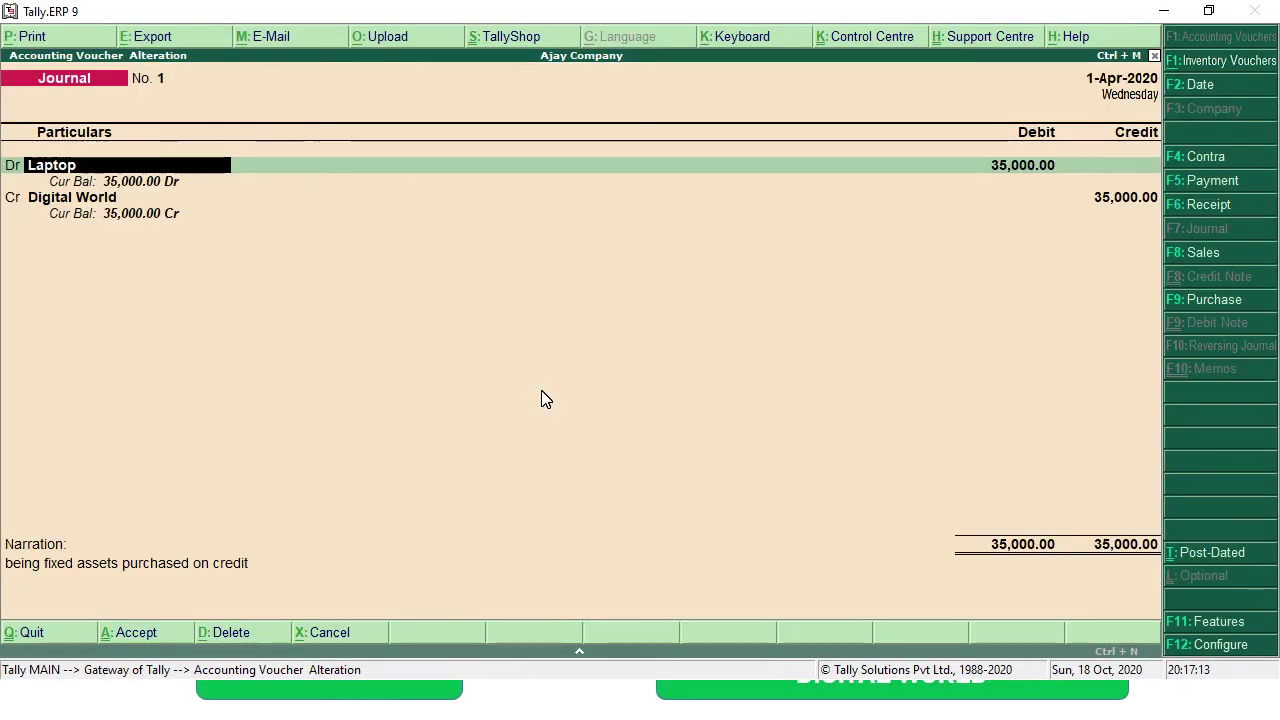
Step: Keep the Laptop debit, Digital World credit and narration as entered, and accept the altered voucher
key(Return)
key(Return)
key(Return)
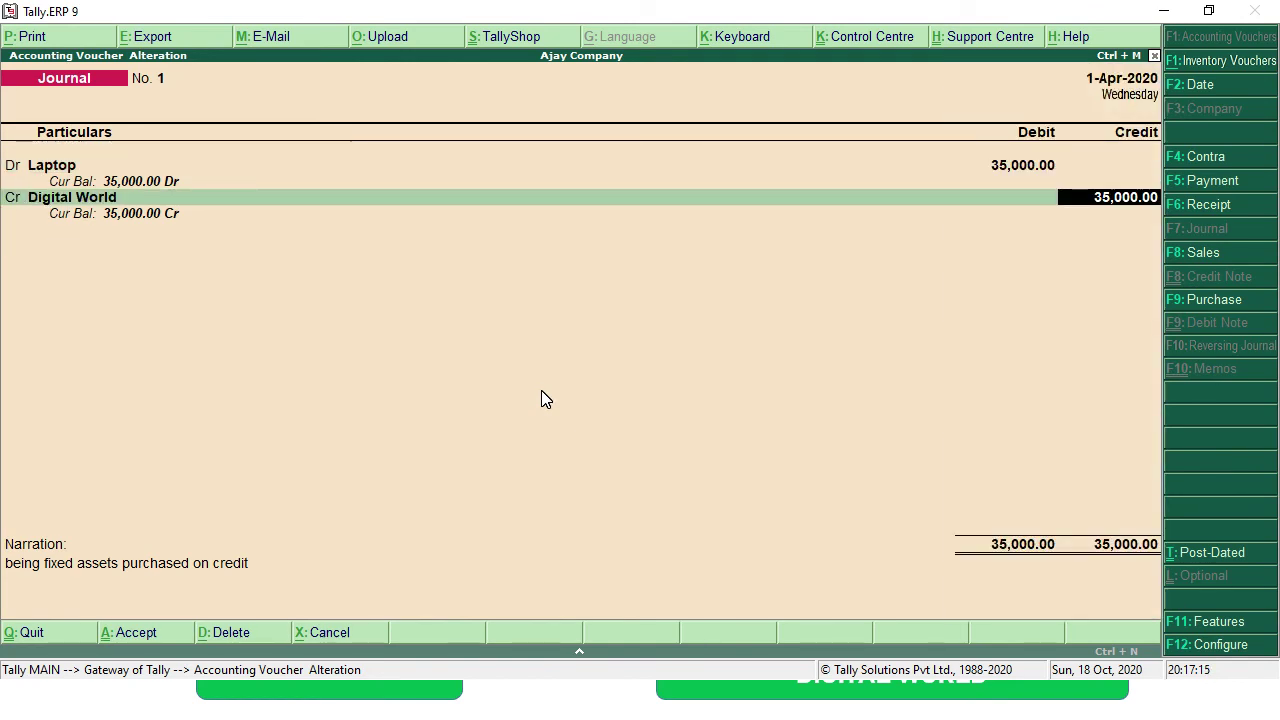
key(Return)
key(Return)
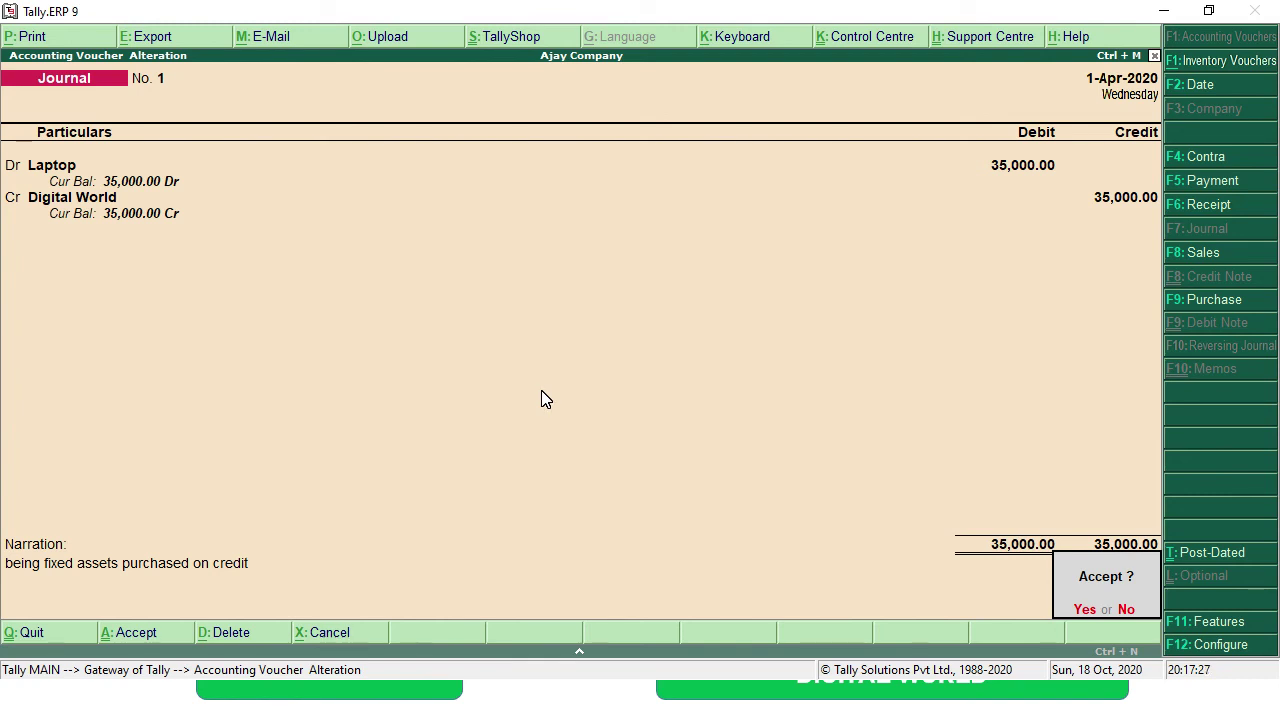
key(Return)
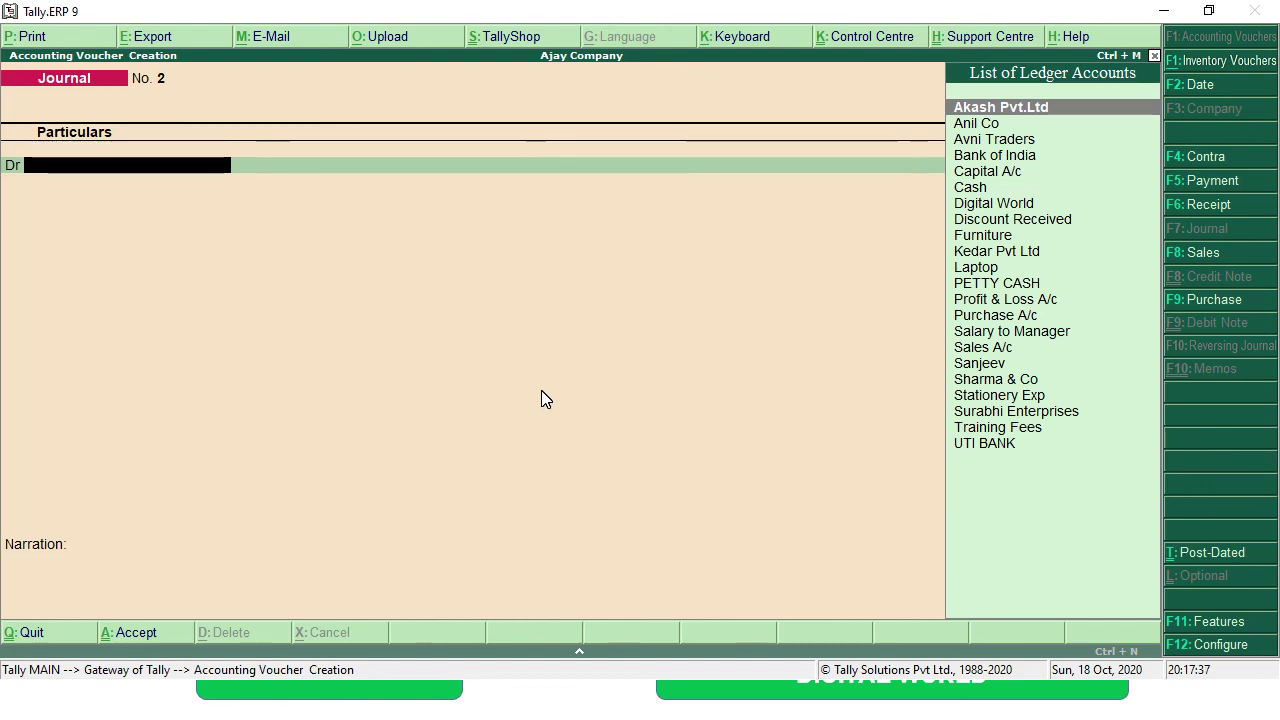
Step: Switch to the Journal Voucher slide show and advance past the laptop purchase example
key(alt+Tab)
key(Tab)
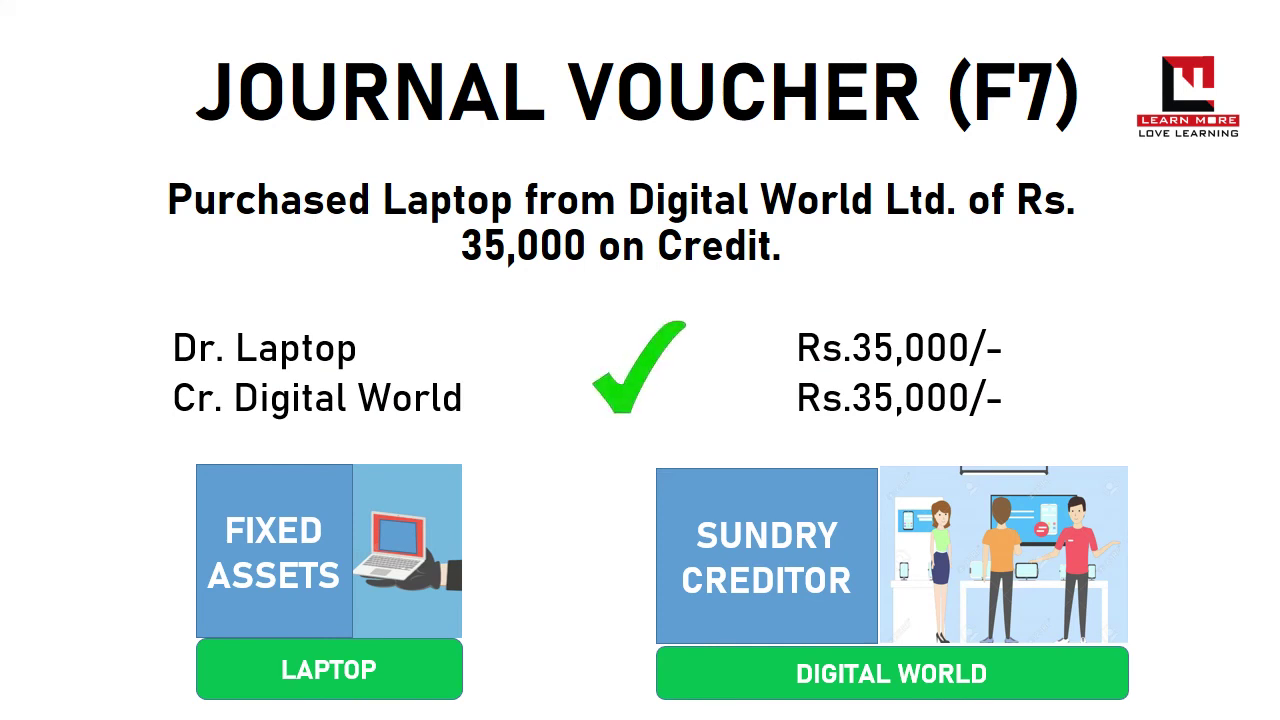
key(Right)
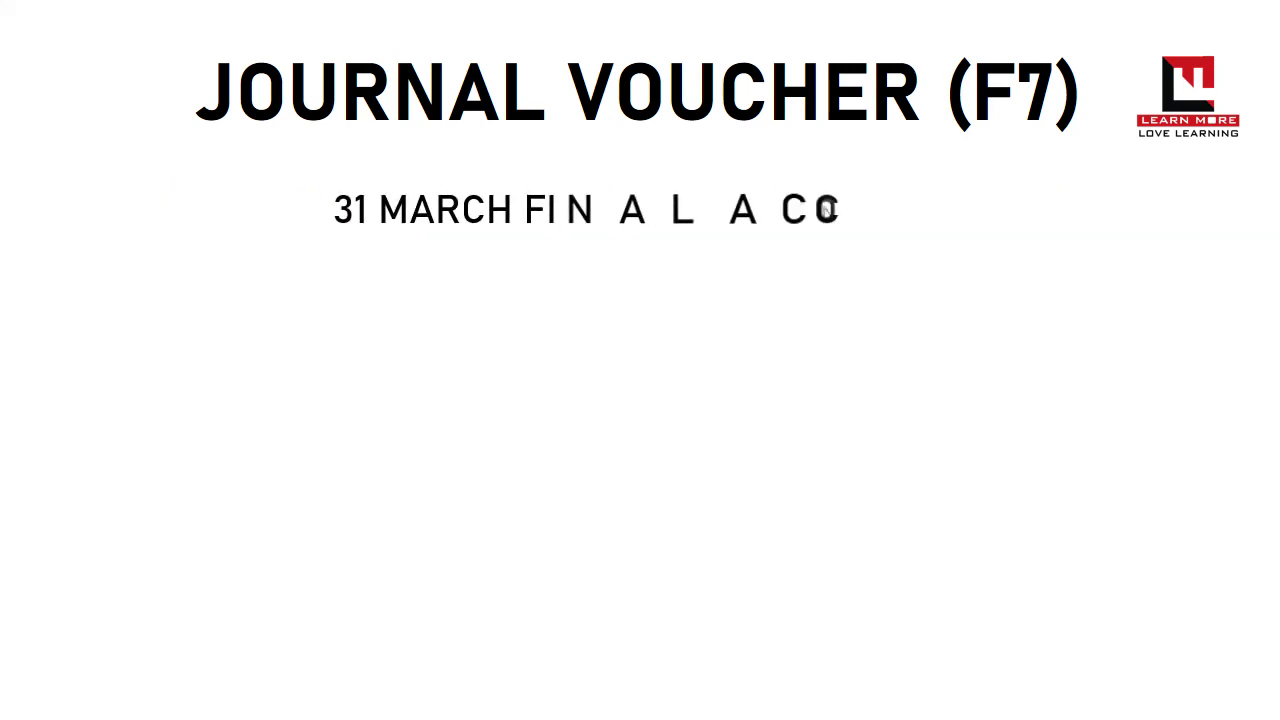